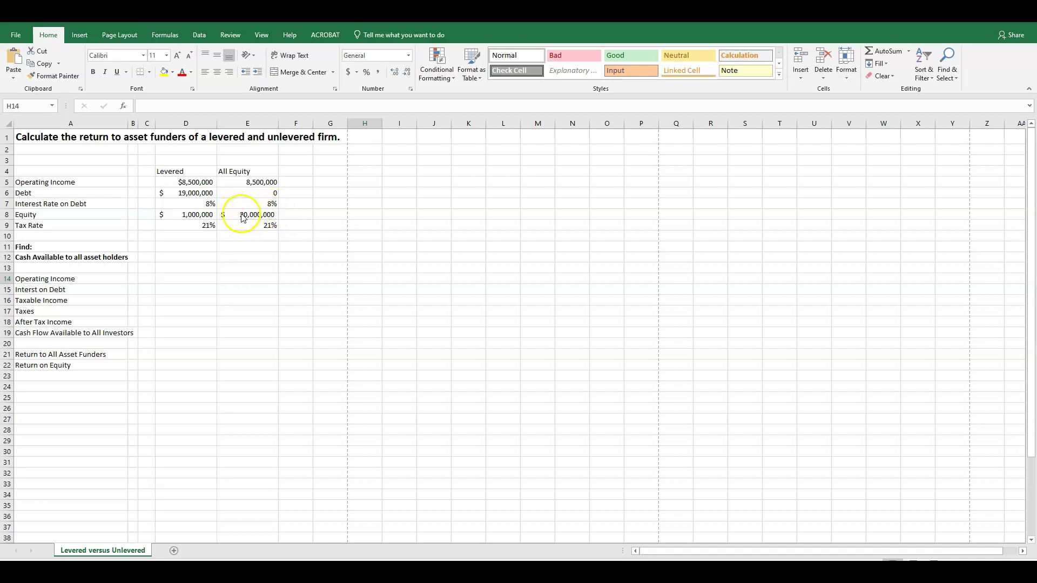
# Step: Review the given debt, equity, interest rate and tax rate figures for the levered and all-equity firms
pyautogui.press('F2')
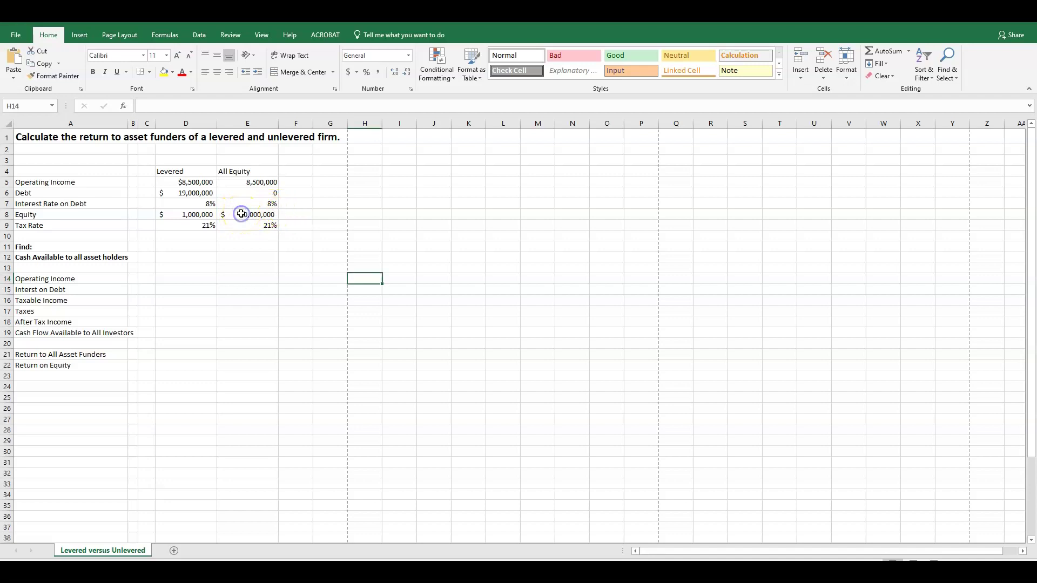
pyautogui.click(241, 214)
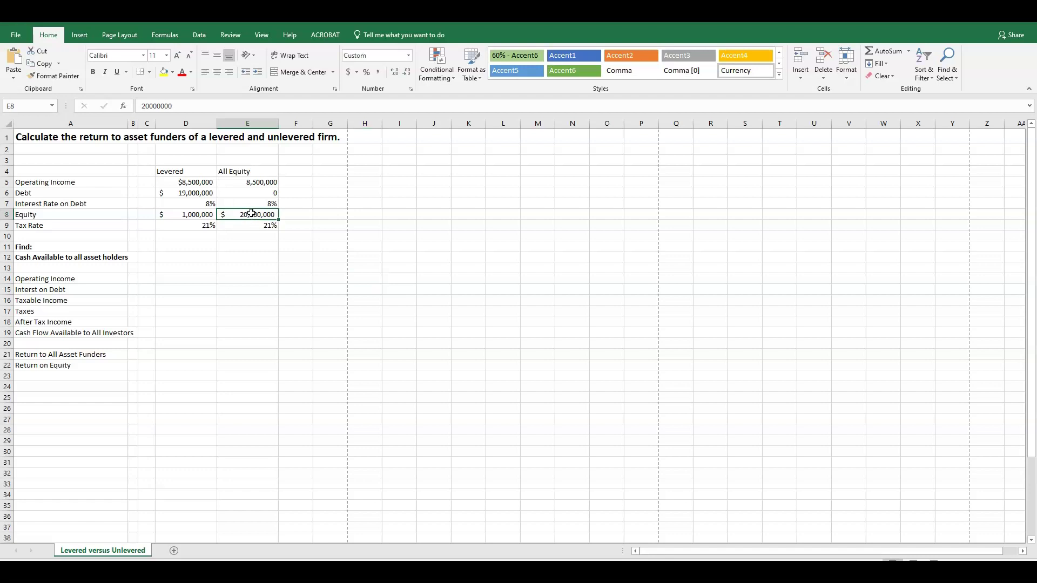
pyautogui.click(273, 194)
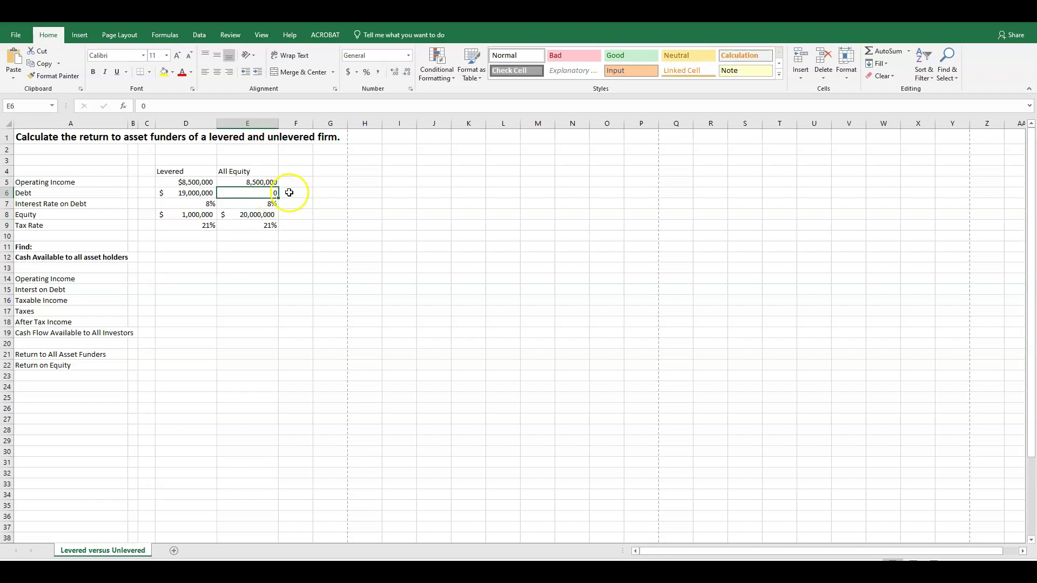
pyautogui.click(203, 194)
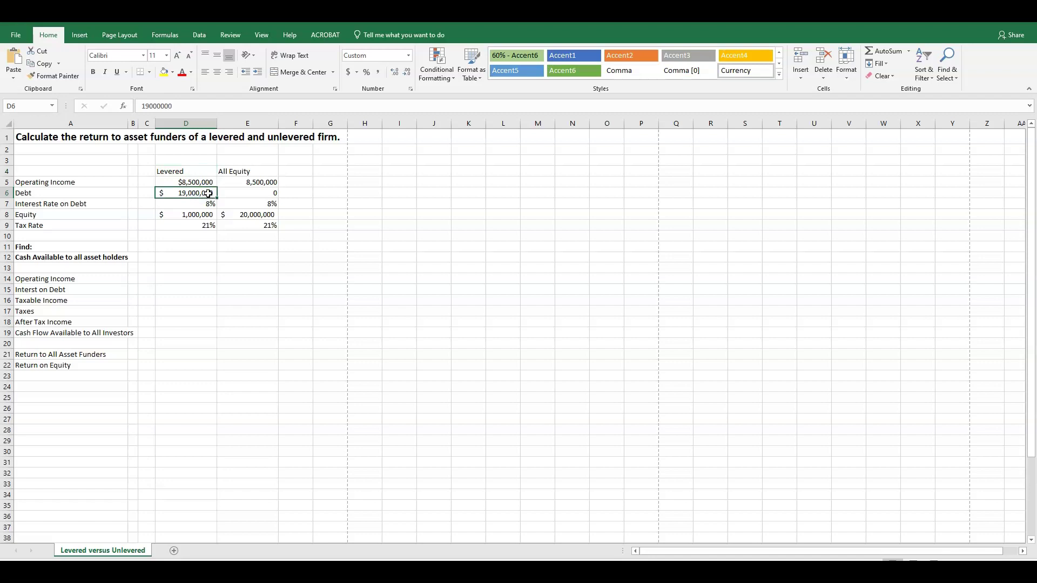
pyautogui.click(201, 215)
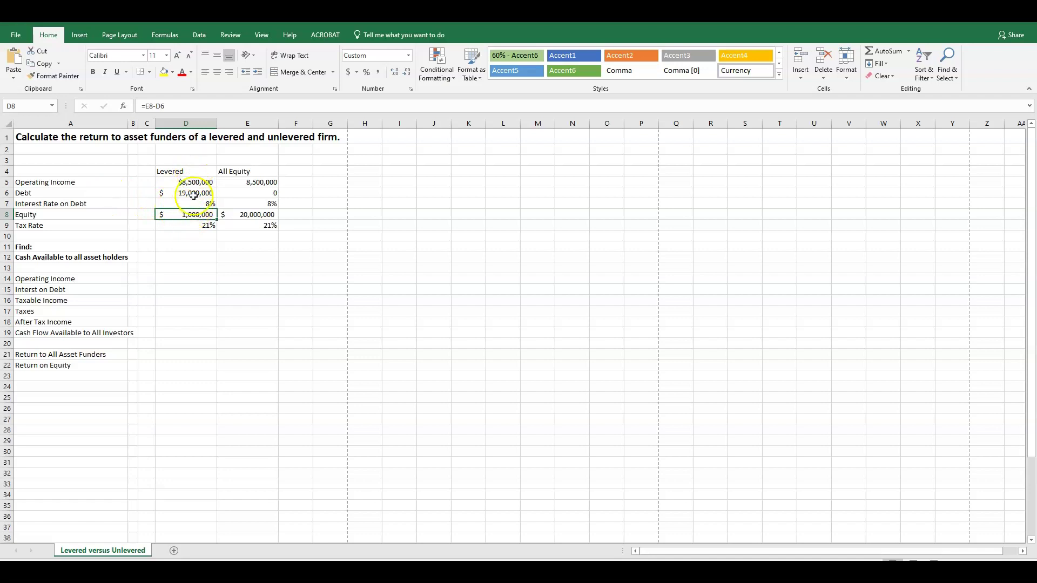
pyautogui.click(193, 193)
pyautogui.click(199, 214)
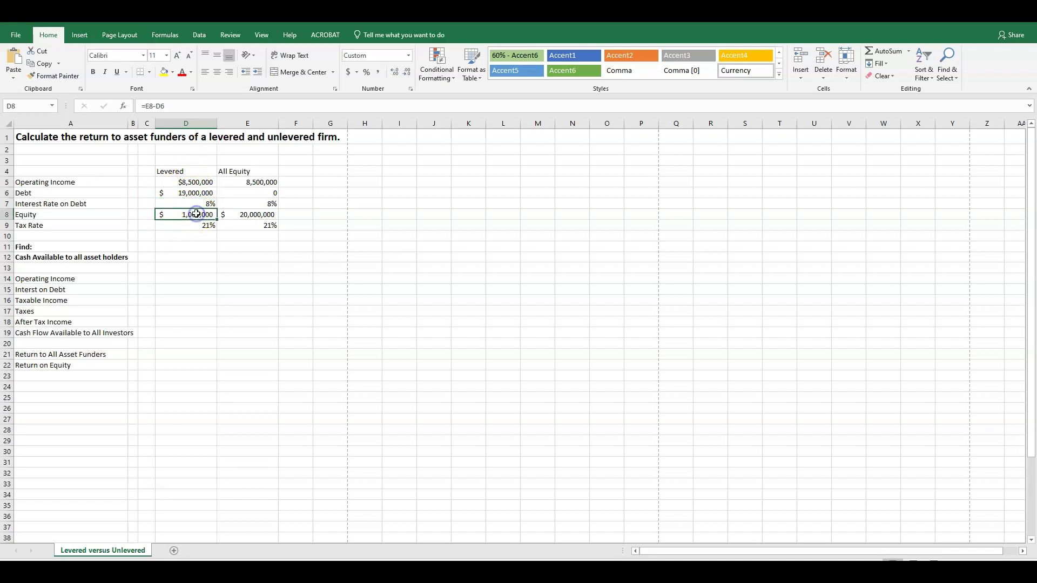
pyautogui.click(271, 193)
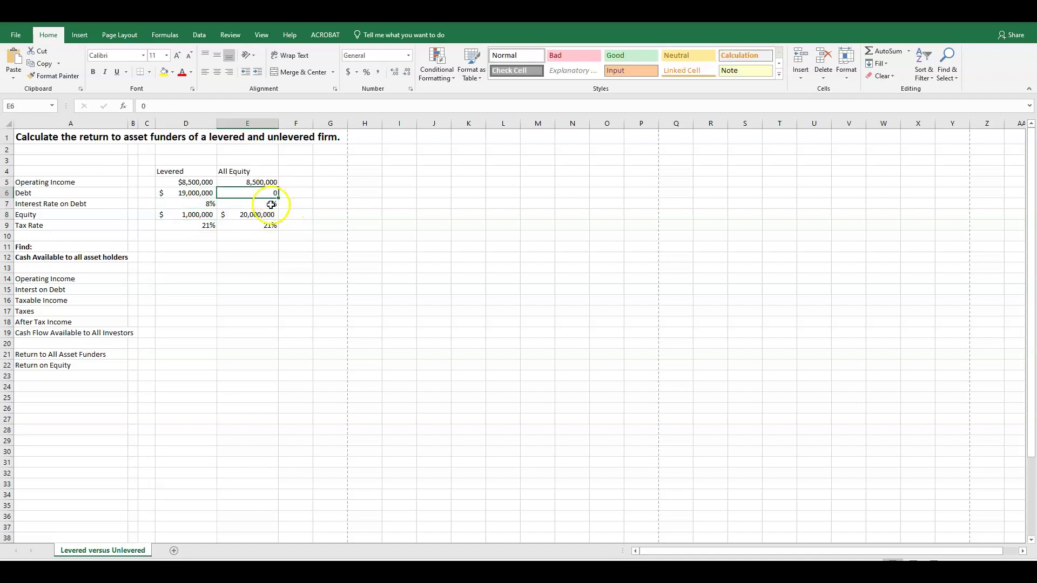
pyautogui.click(267, 213)
pyautogui.moveTo(194, 204); pyautogui.dragTo(237, 204)
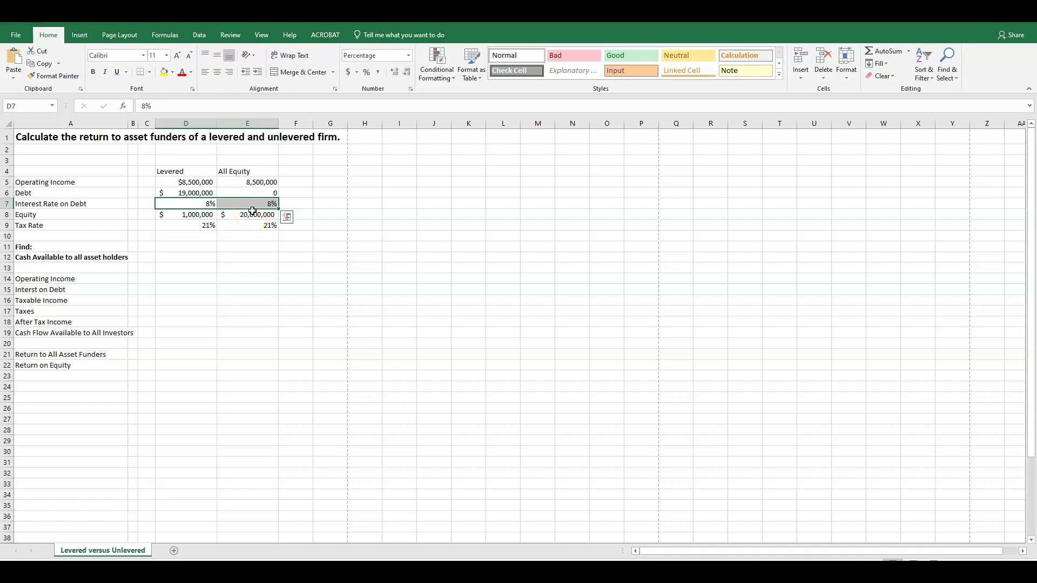
pyautogui.click(202, 204)
pyautogui.moveTo(200, 225); pyautogui.dragTo(243, 225)
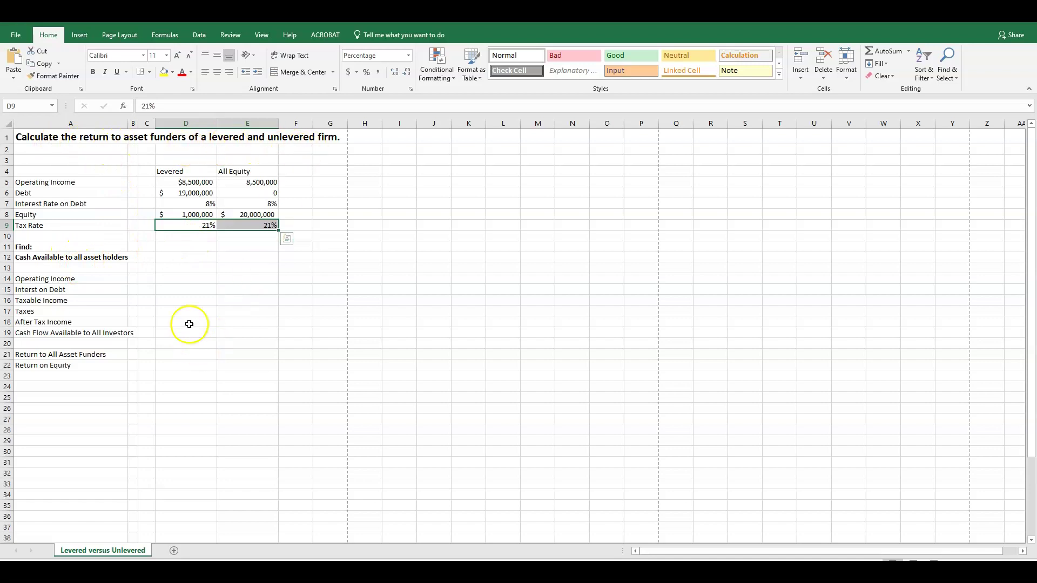
# Step: Link the levered Operating Income in D14 to D5 and copy the formula across to the All Equity column in E14
pyautogui.click(186, 278)
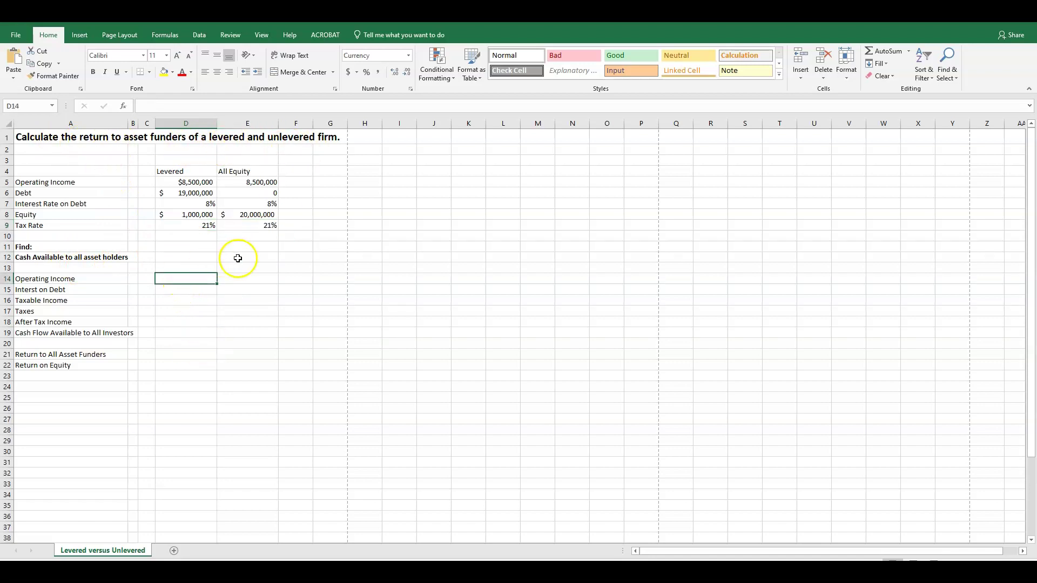
pyautogui.write('=')
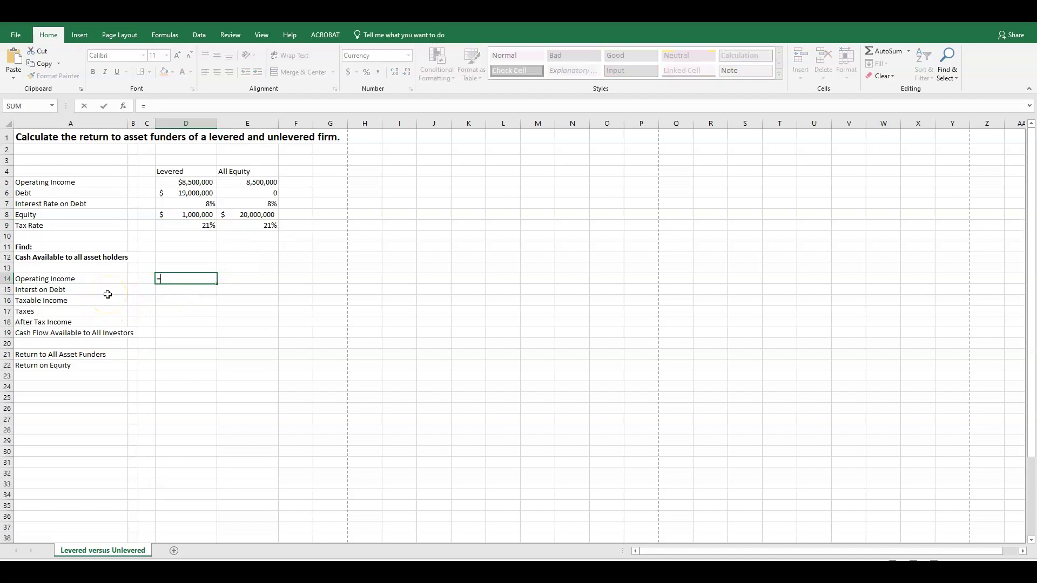
pyautogui.click(189, 182)
pyautogui.press('Return')
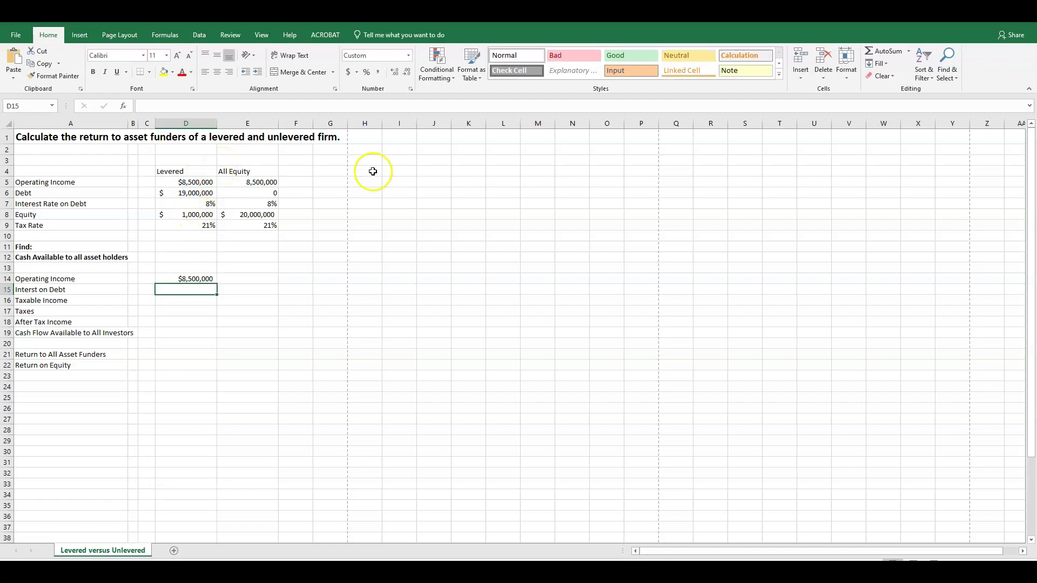
pyautogui.click(198, 279)
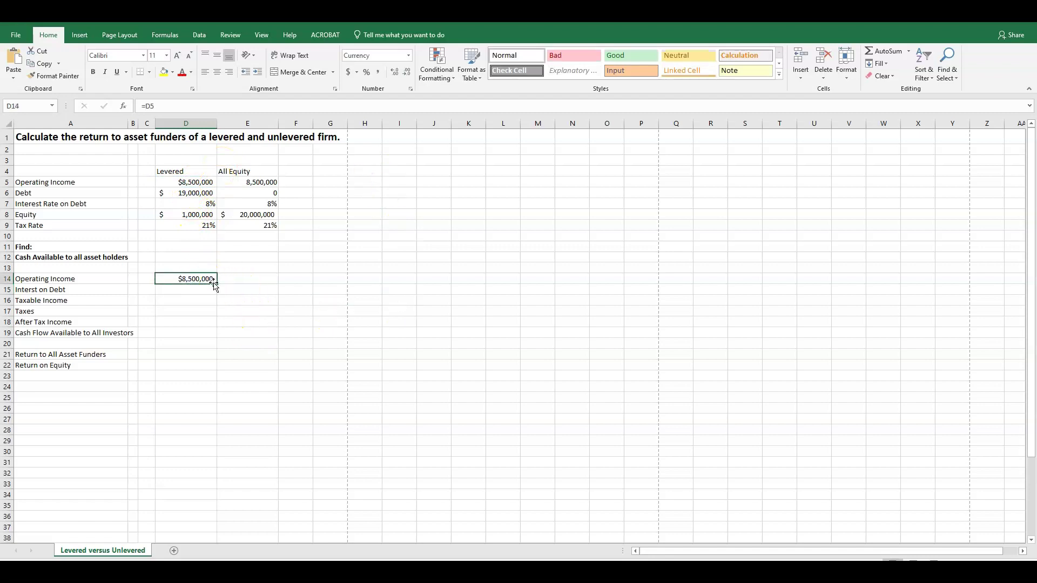
pyautogui.moveTo(215, 282); pyautogui.dragTo(253, 281)
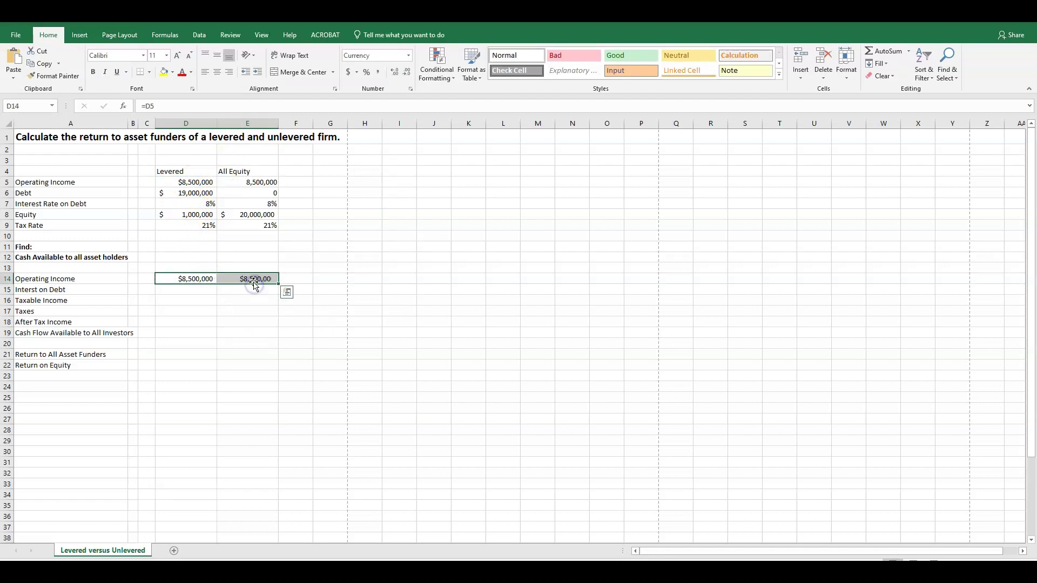
pyautogui.click(251, 278)
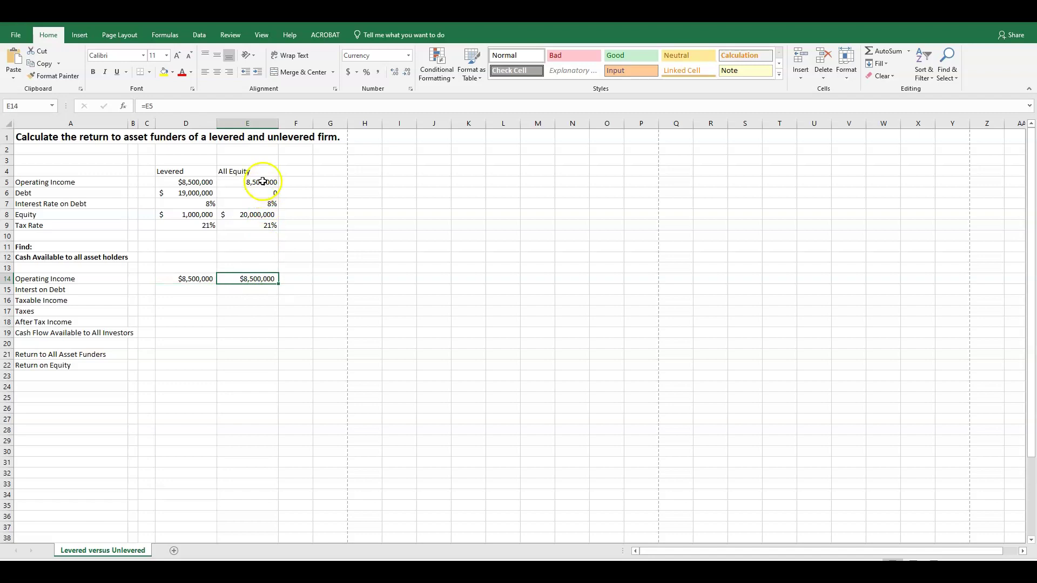
# Step: Calculate the levered firm's interest on debt in D15 as debt times interest rate, =D6*D7
pyautogui.click(192, 290)
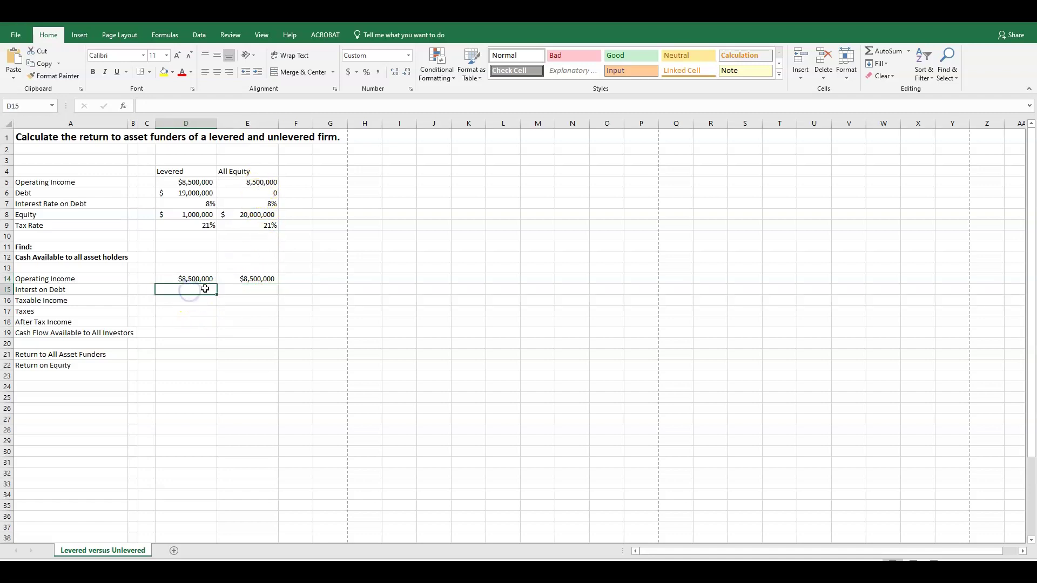
pyautogui.write('=')
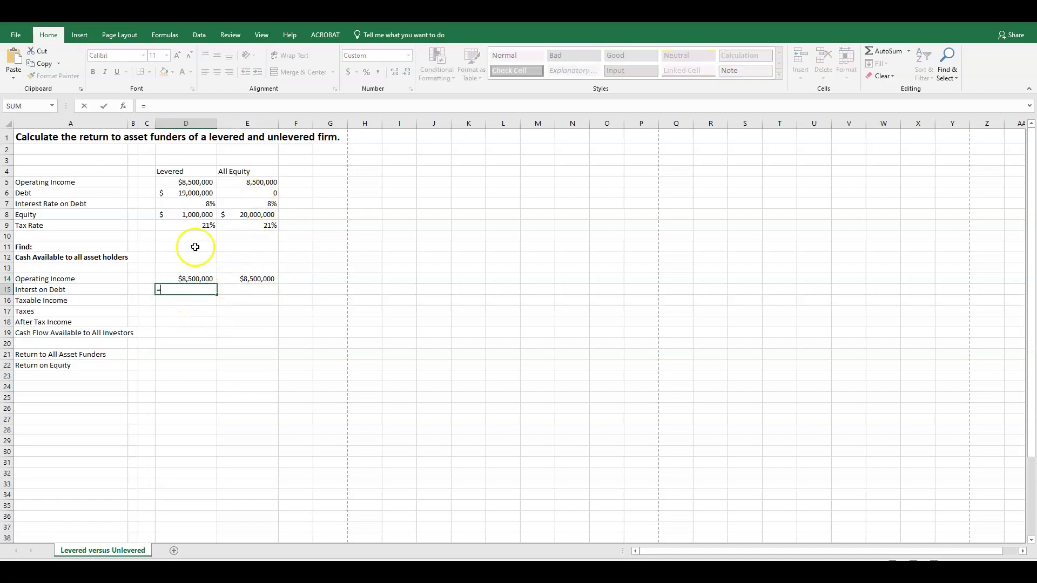
pyautogui.click(187, 193)
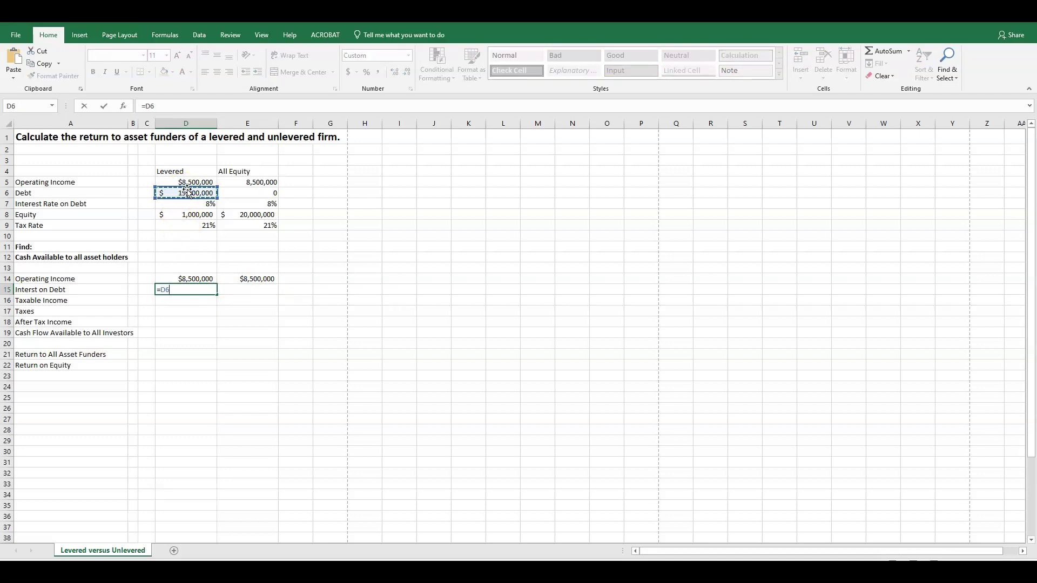
pyautogui.write('*')
pyautogui.click(195, 204)
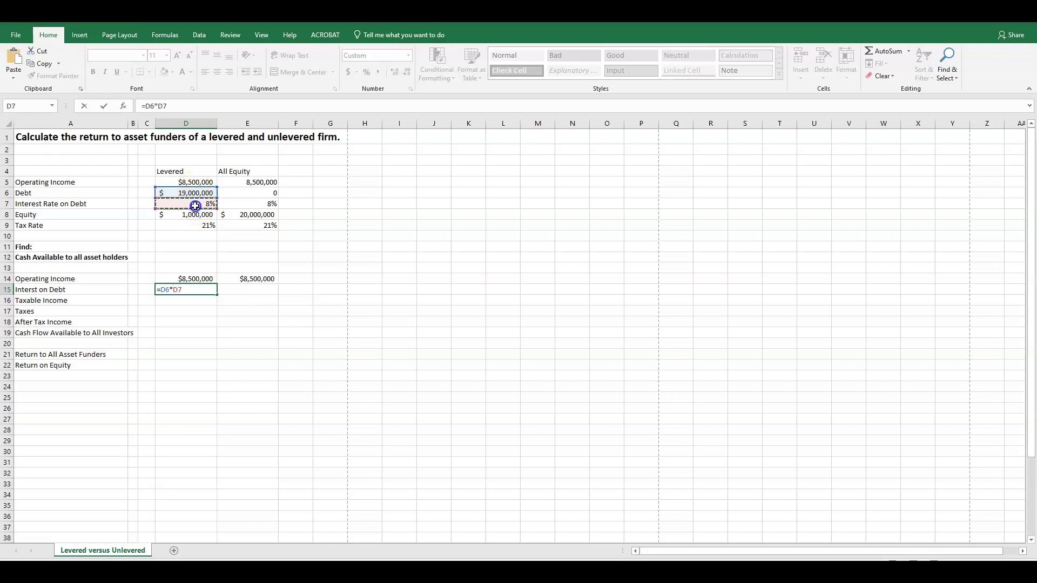
pyautogui.press('Return')
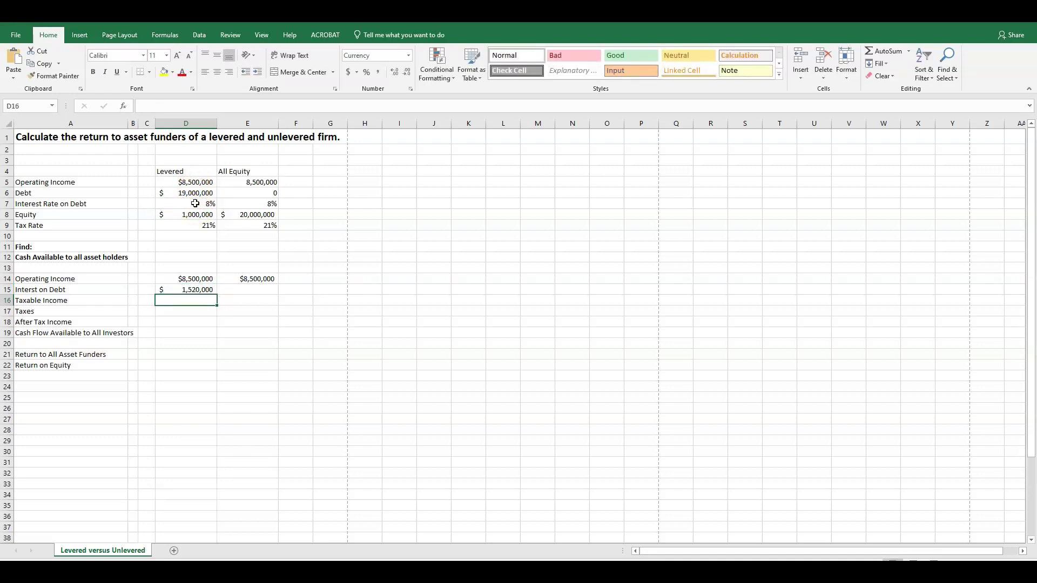
# Step: Calculate the all-equity firm's interest on debt in E15 with the formula =E6*E7
pyautogui.click(242, 290)
pyautogui.write('=')
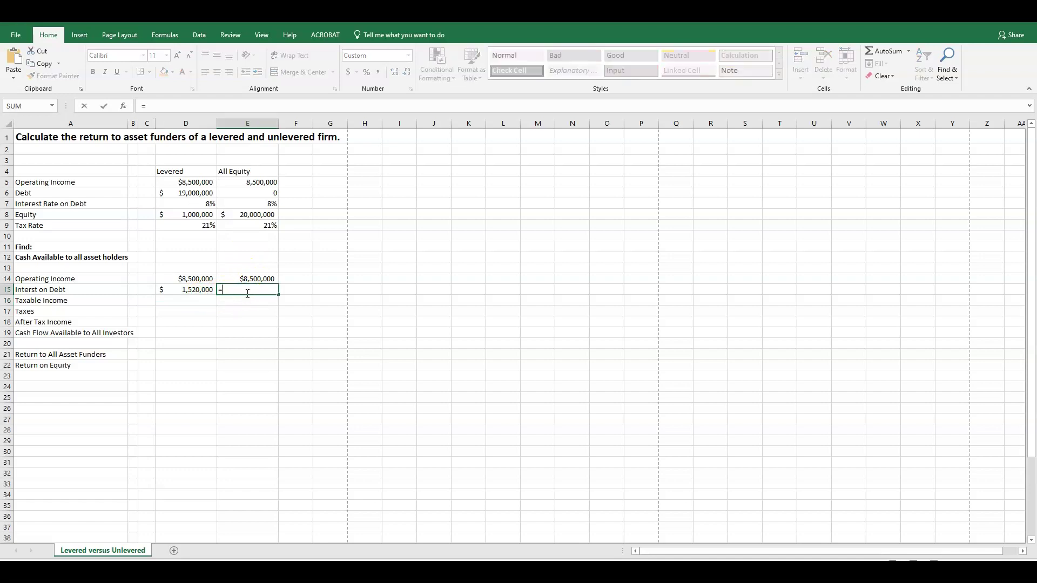
pyautogui.click(273, 193)
pyautogui.write('*')
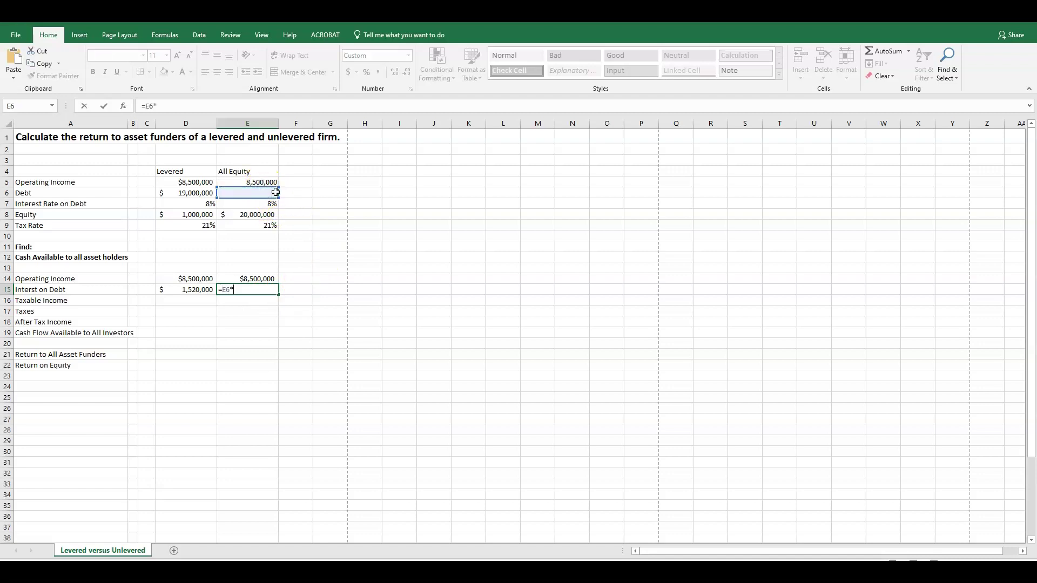
pyautogui.click(271, 203)
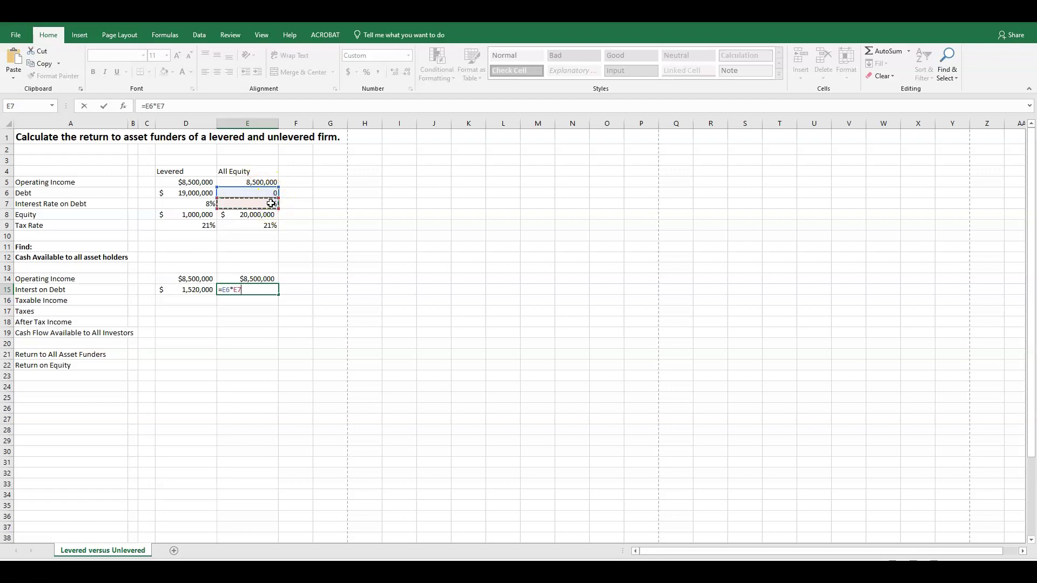
pyautogui.press('Return')
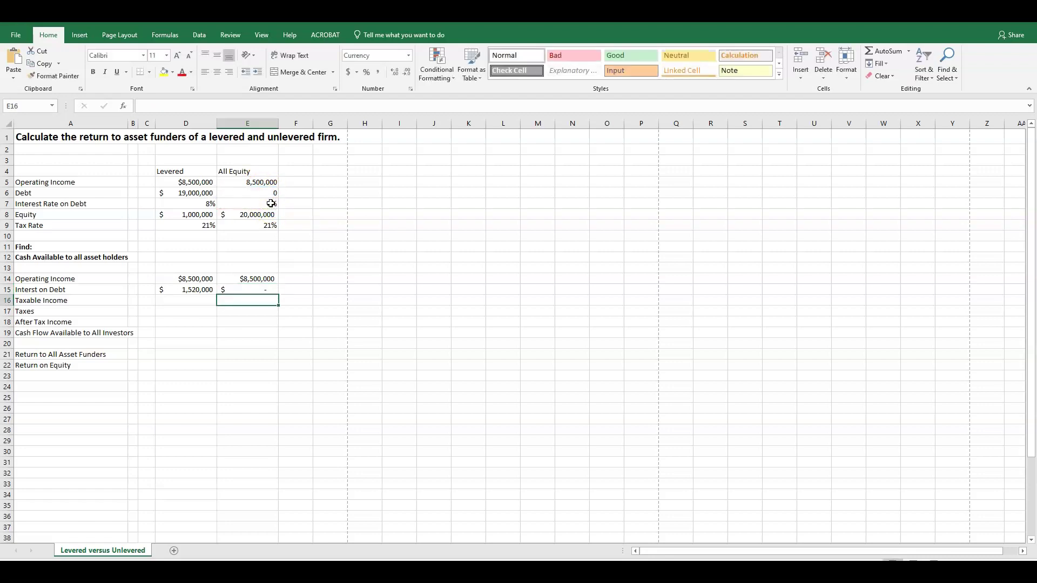
# Step: Calculate the levered firm's taxable income in D16 as operating income minus interest, =D14-D15
pyautogui.click(208, 305)
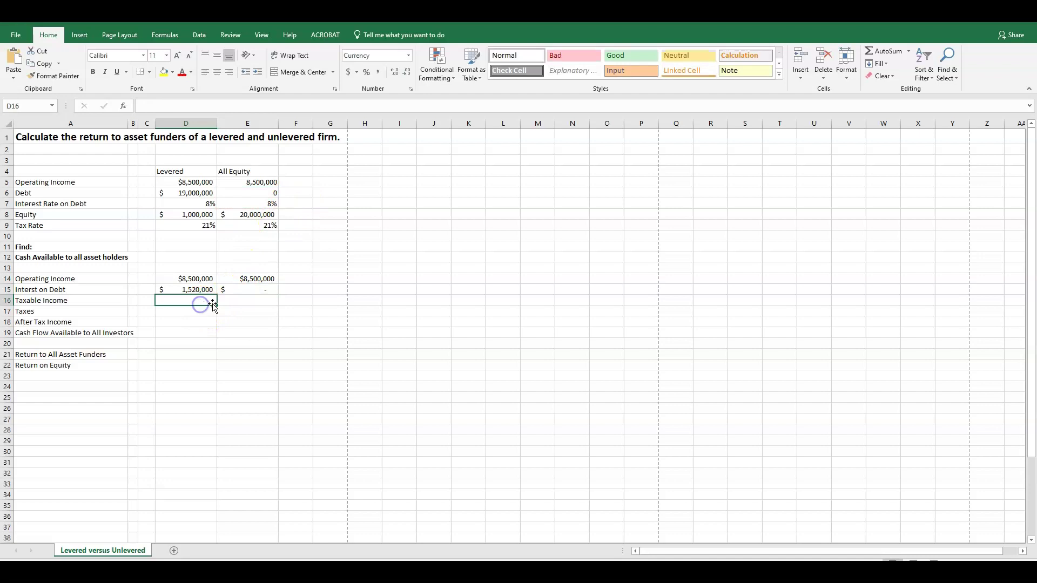
pyautogui.write('=')
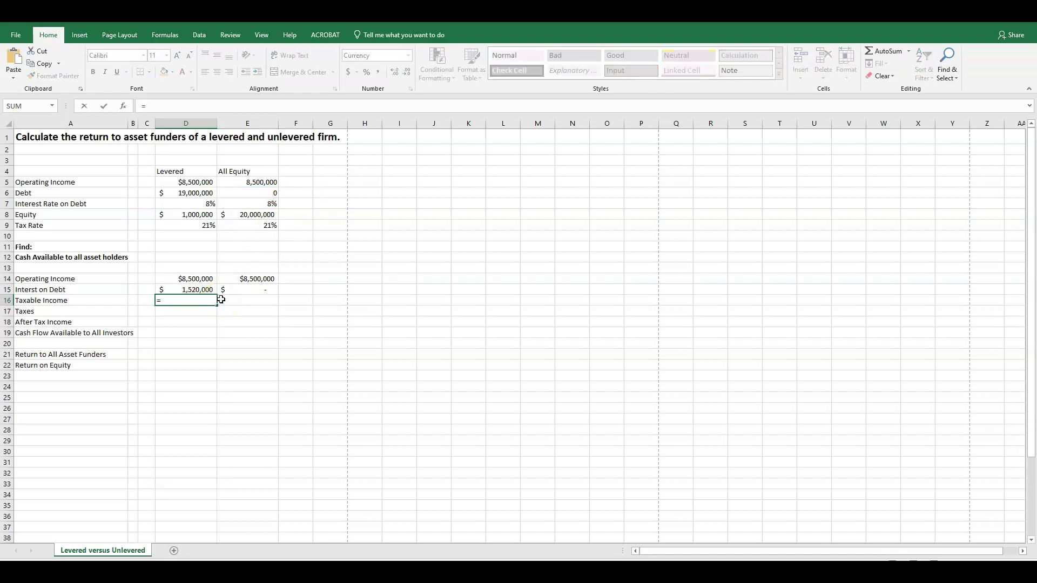
pyautogui.click(206, 279)
pyautogui.write('-')
pyautogui.click(205, 290)
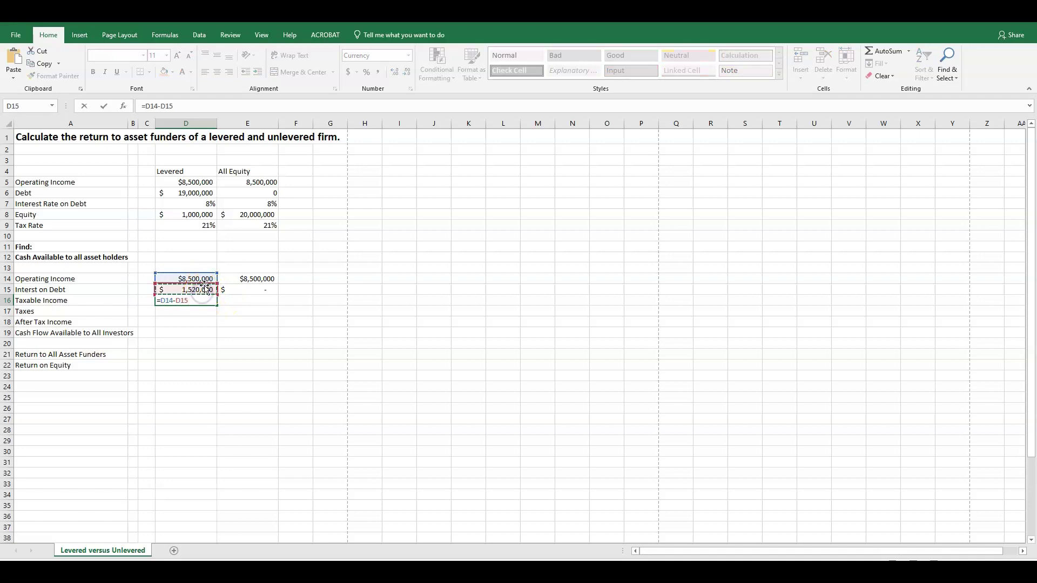
pyautogui.press('Return')
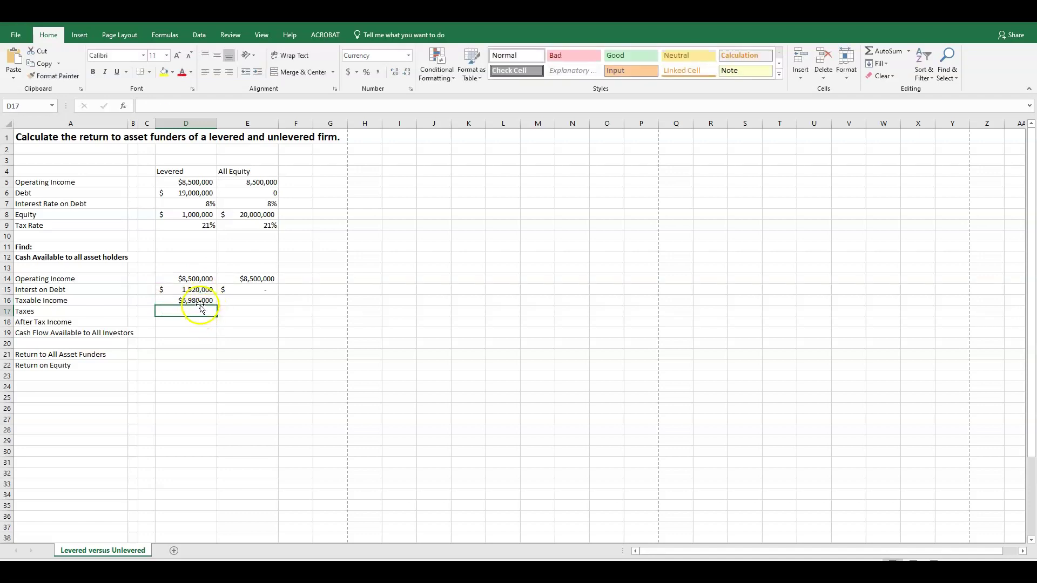
# Step: Calculate the all-equity firm's taxable income in E16 with the formula =E14-E15
pyautogui.click(235, 300)
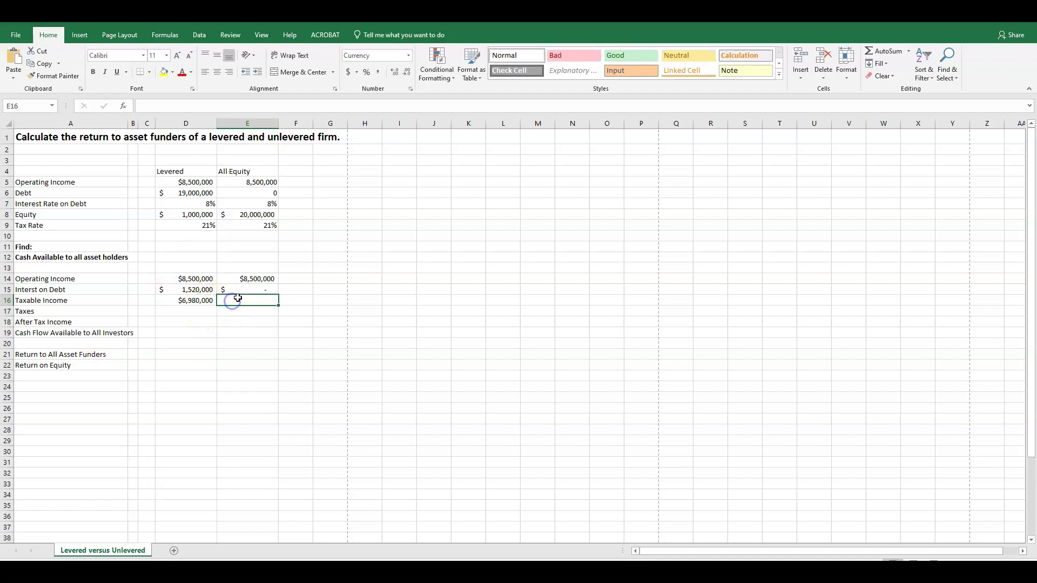
pyautogui.write('=')
pyautogui.click(257, 280)
pyautogui.write('-')
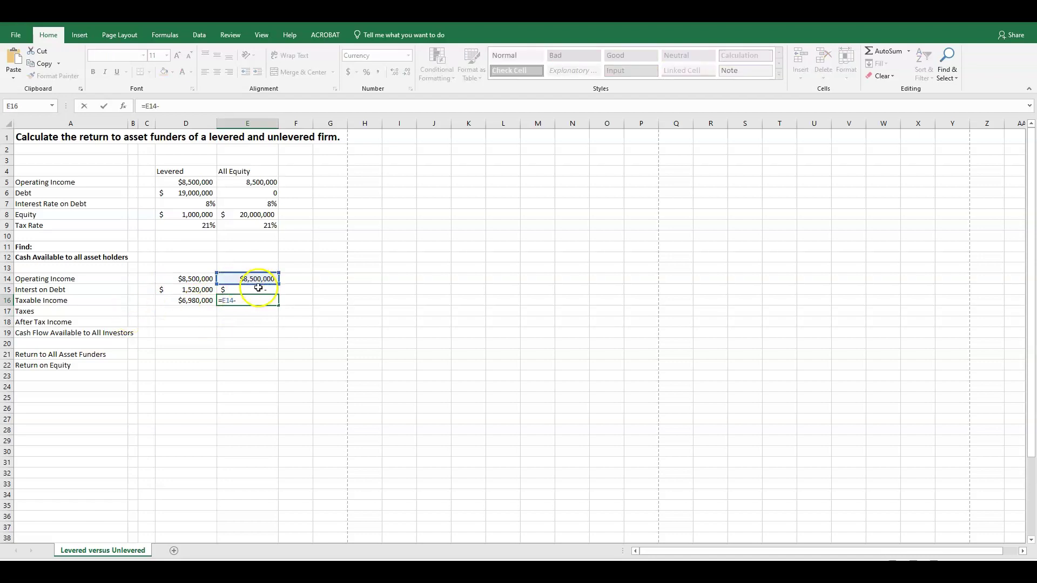
pyautogui.click(263, 289)
pyautogui.press('Return')
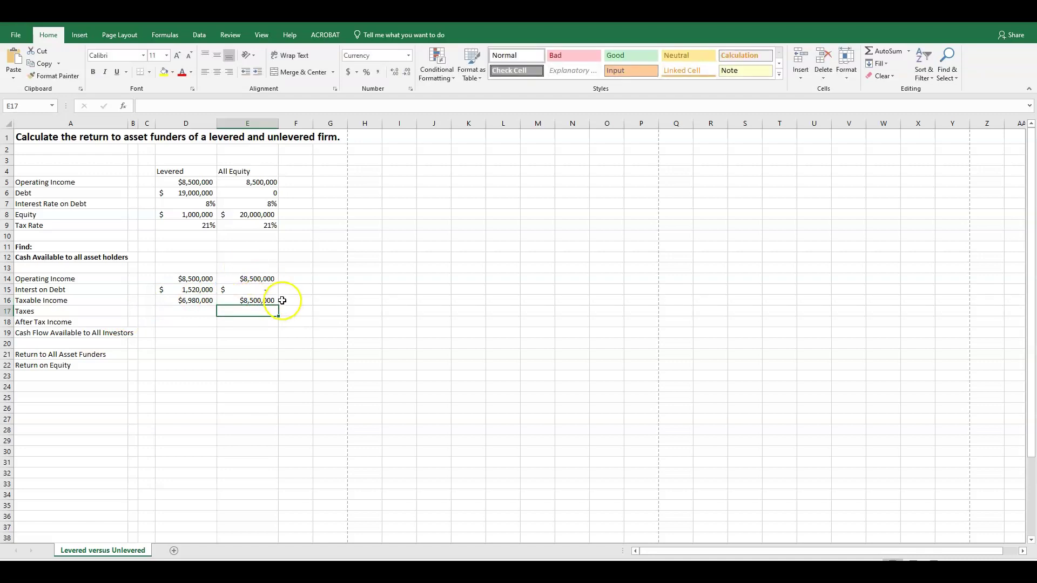
# Step: Calculate the levered firm's taxes in D17 as taxable income times tax rate, =D16*D9, and select the finished cell
pyautogui.click(197, 314)
pyautogui.write('=')
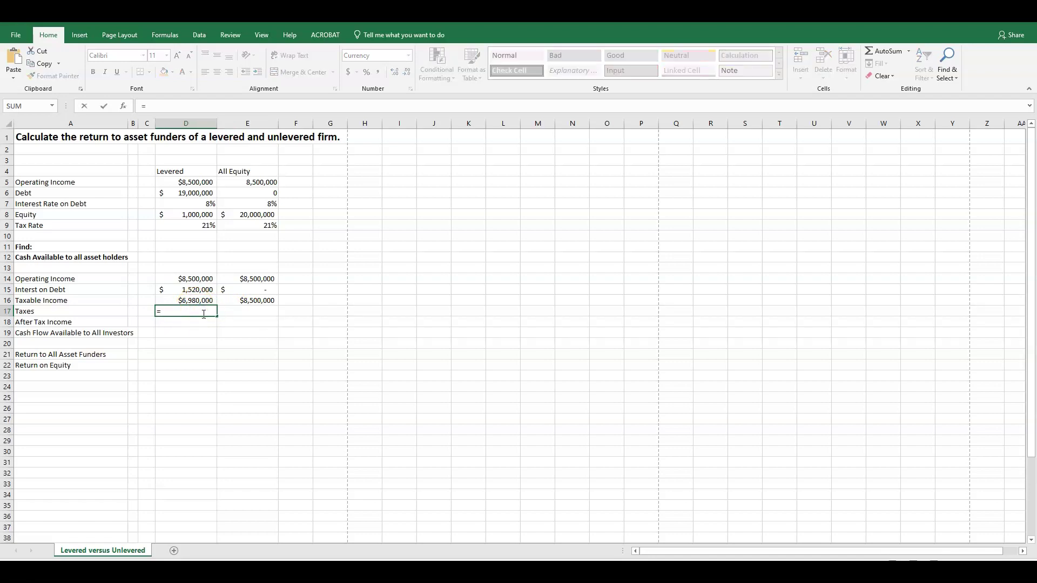
pyautogui.click(186, 301)
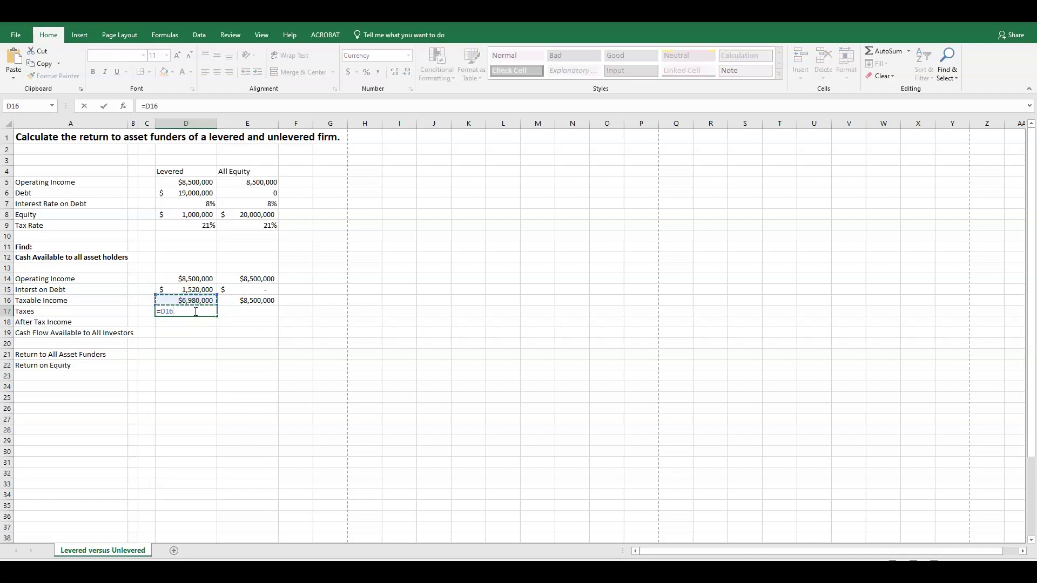
pyautogui.write('*')
pyautogui.click(198, 229)
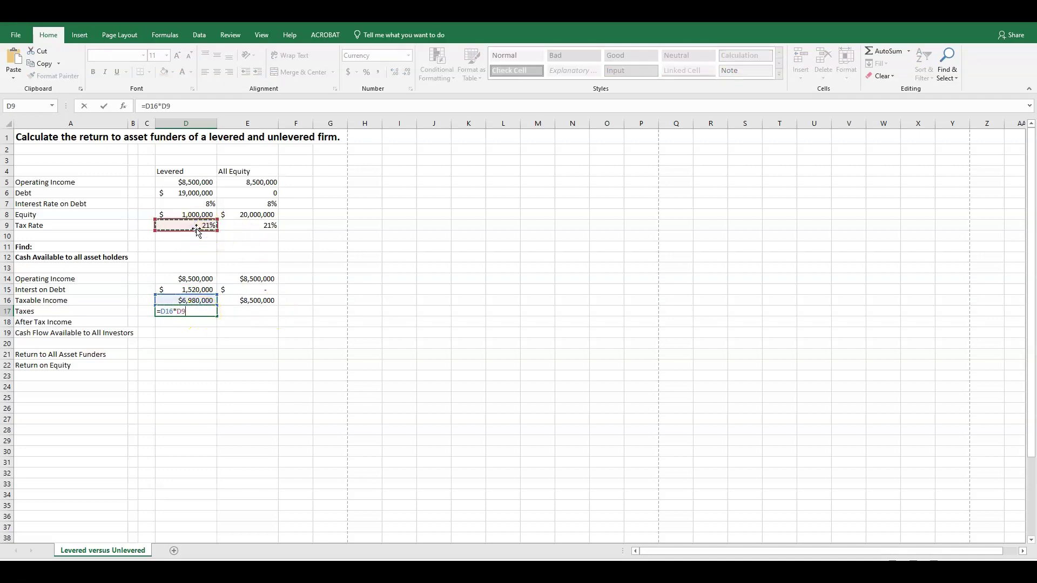
pyautogui.press('Return')
pyautogui.click(207, 313)
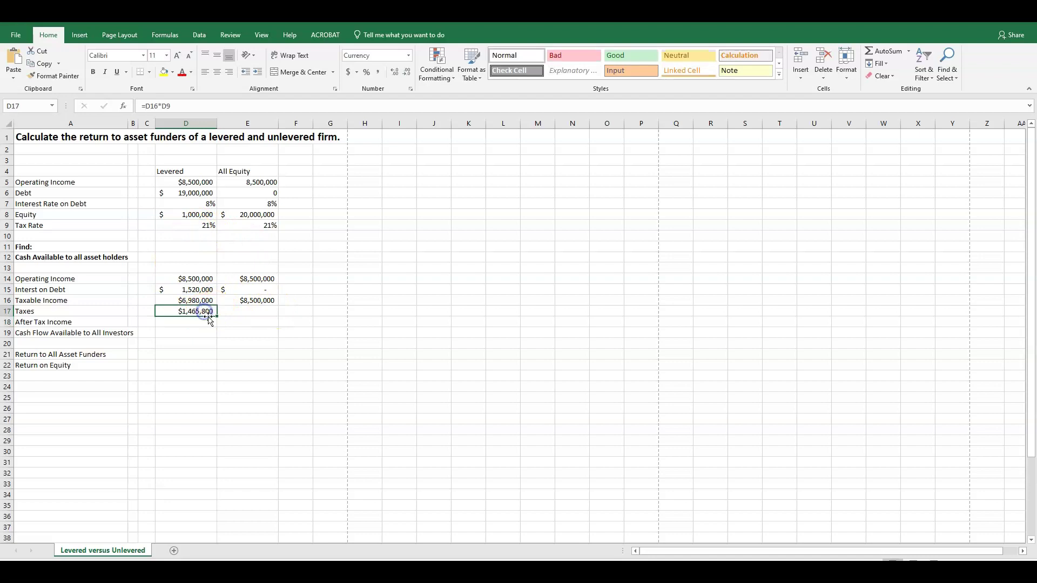
# Step: Copy the levered firm's tax formula from D17 into the all-equity firm's E17 and inspect both formulas
pyautogui.moveTo(217, 316); pyautogui.dragTo(259, 321)
pyautogui.click(254, 323)
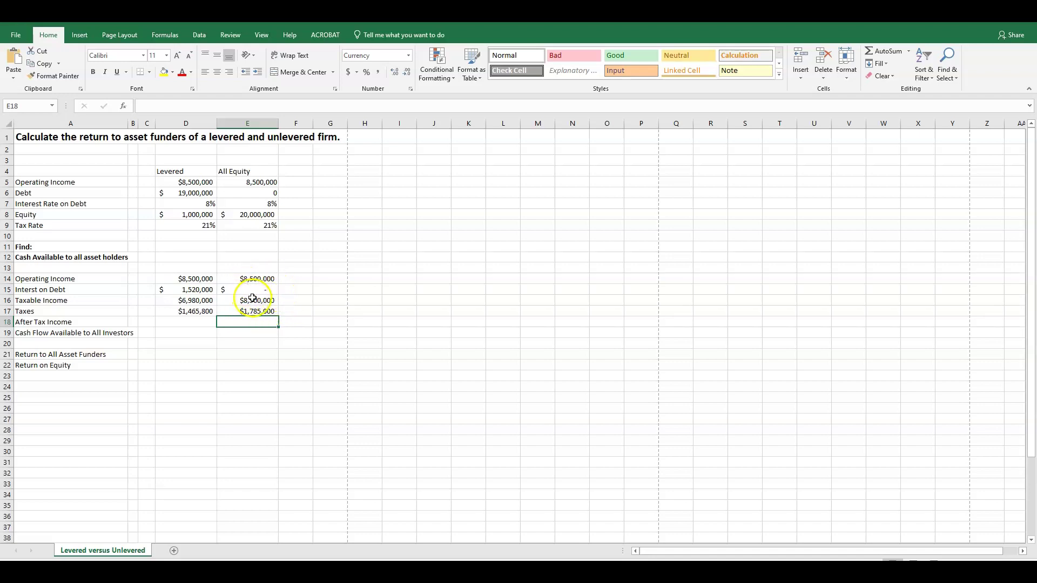
pyautogui.click(253, 311)
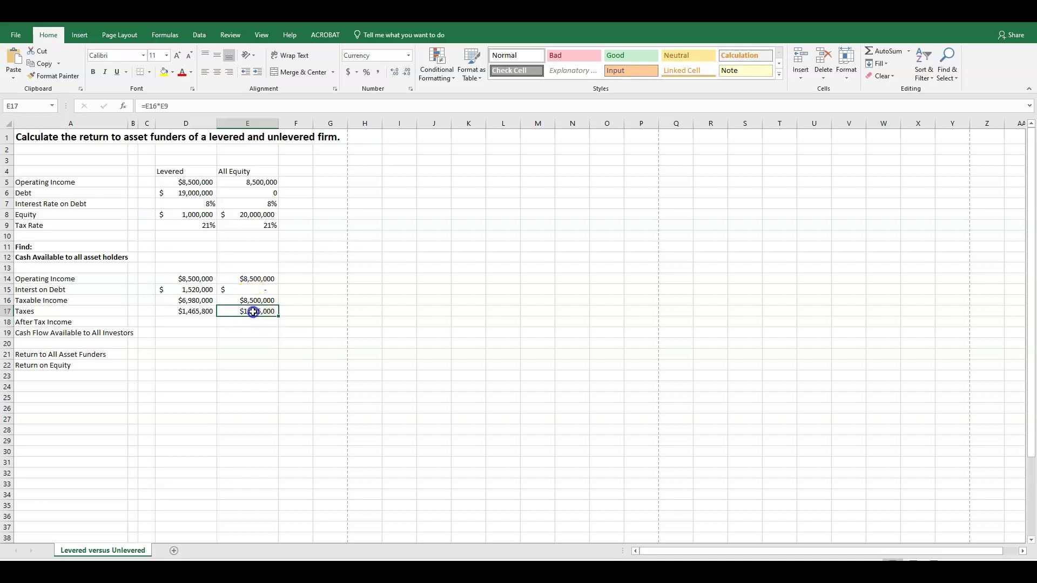
pyautogui.click(197, 311)
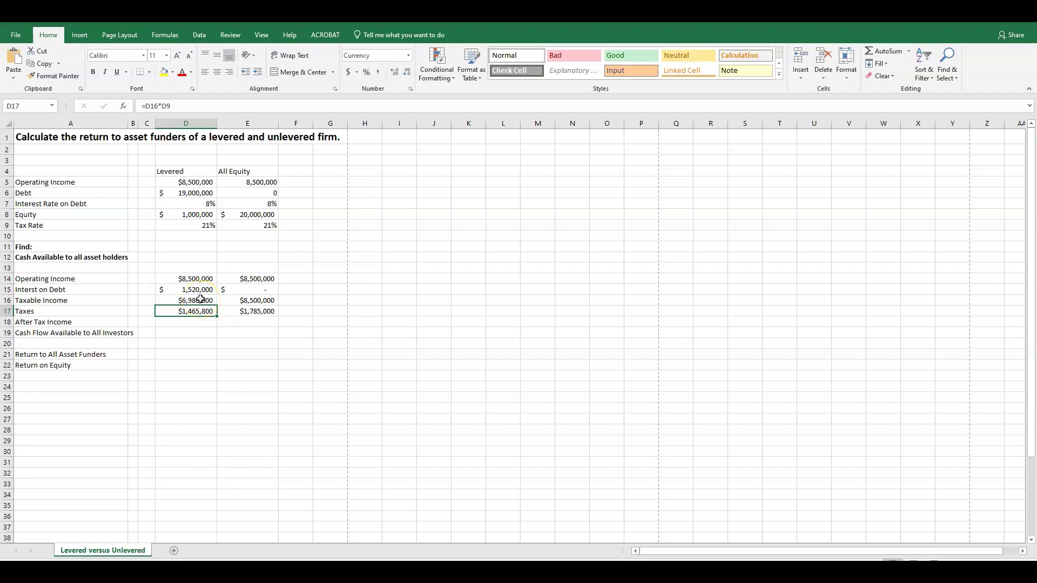
# Step: Calculate the levered firm's after-tax income in D18 as taxable income minus taxes, =D16-D17
pyautogui.click(192, 323)
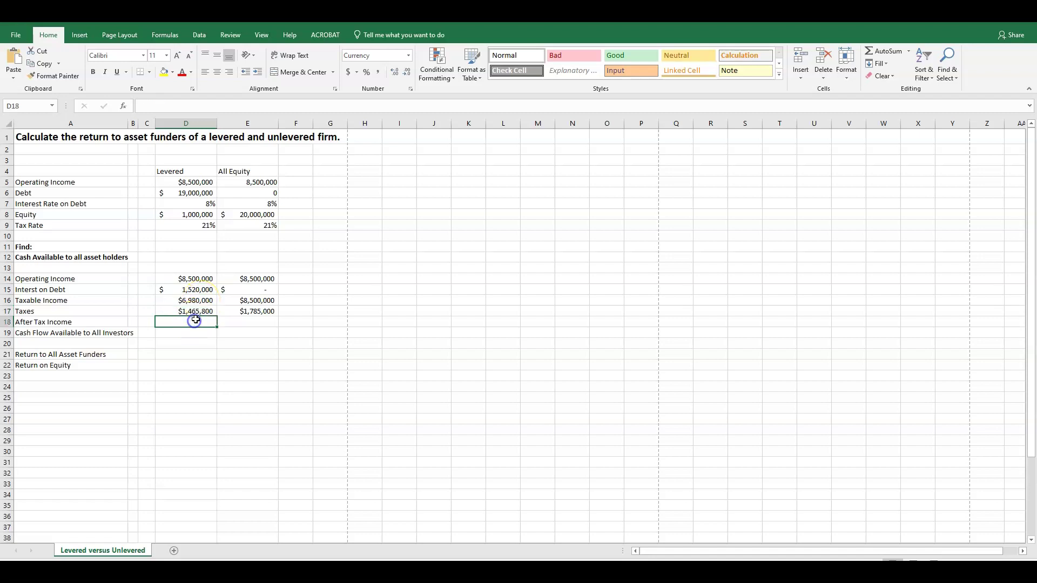
pyautogui.write('=')
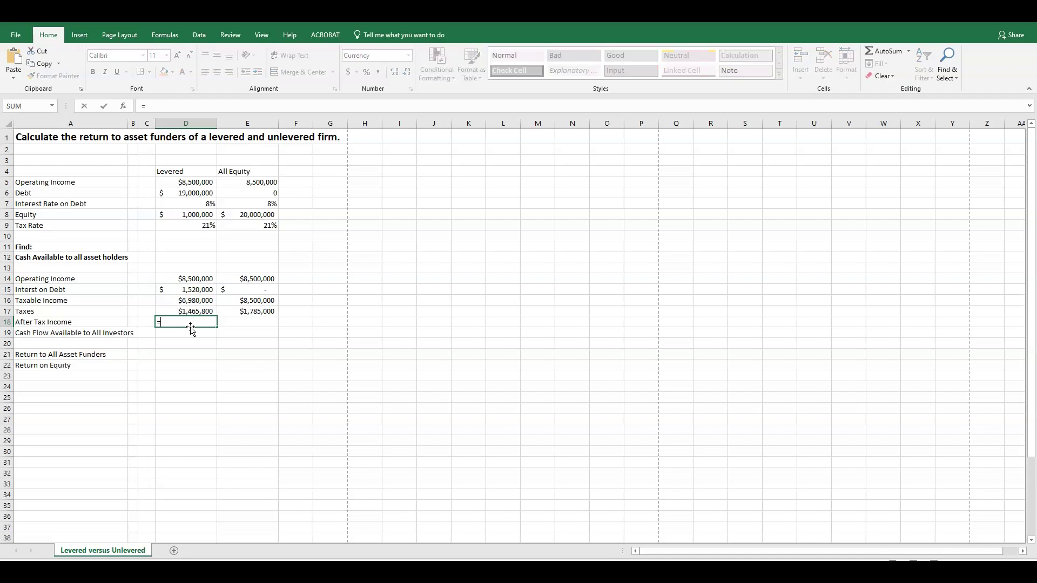
pyautogui.click(202, 301)
pyautogui.write('-')
pyautogui.click(194, 311)
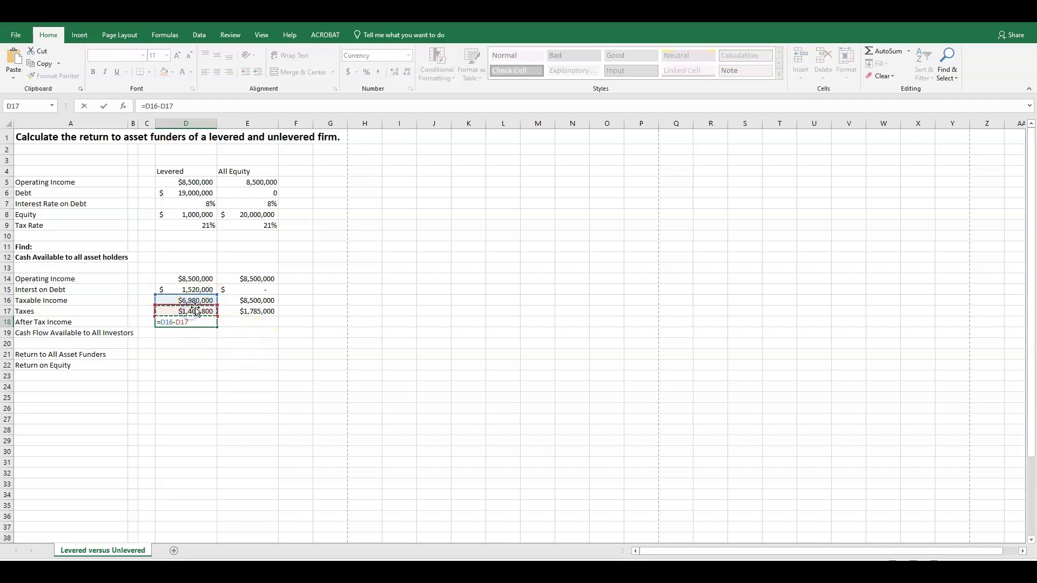
pyautogui.press('Return')
# Step: Copy the after-tax income formula from D18 into E18 for the all-equity firm and inspect the cells it uses
pyautogui.click(199, 322)
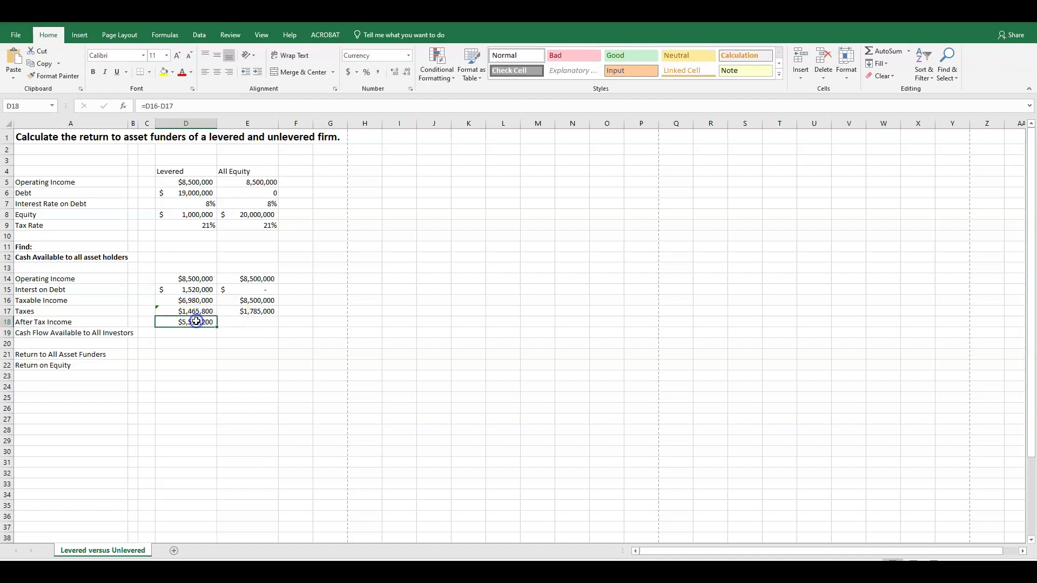
pyautogui.moveTo(218, 328); pyautogui.dragTo(256, 336)
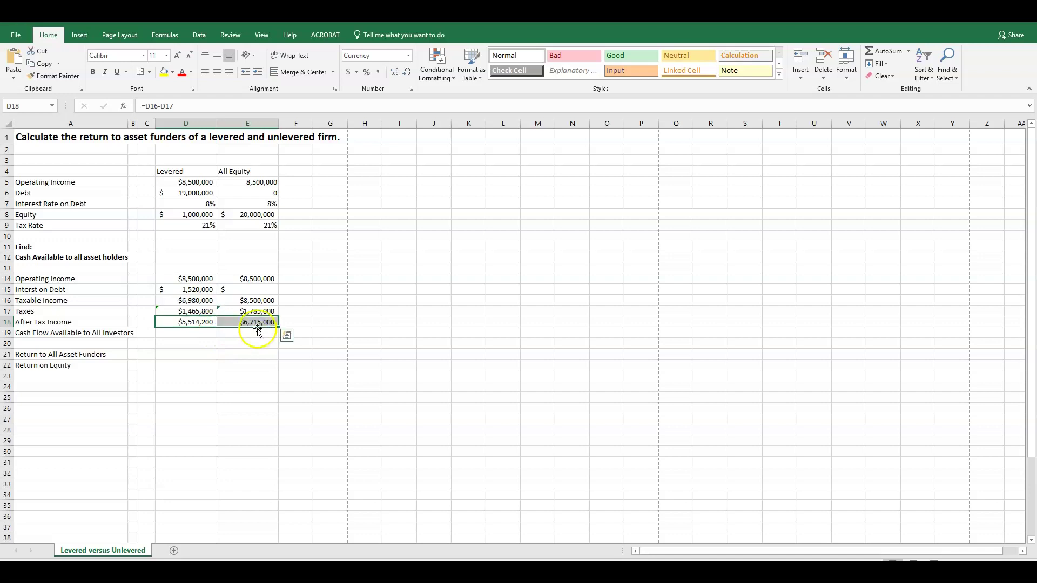
pyautogui.click(266, 300)
pyautogui.click(263, 312)
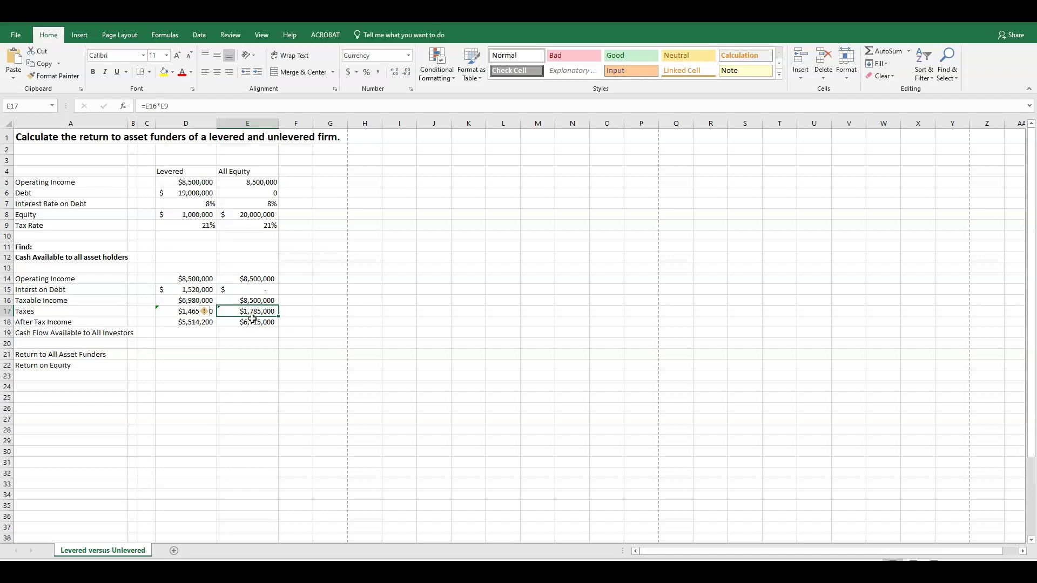
pyautogui.click(259, 323)
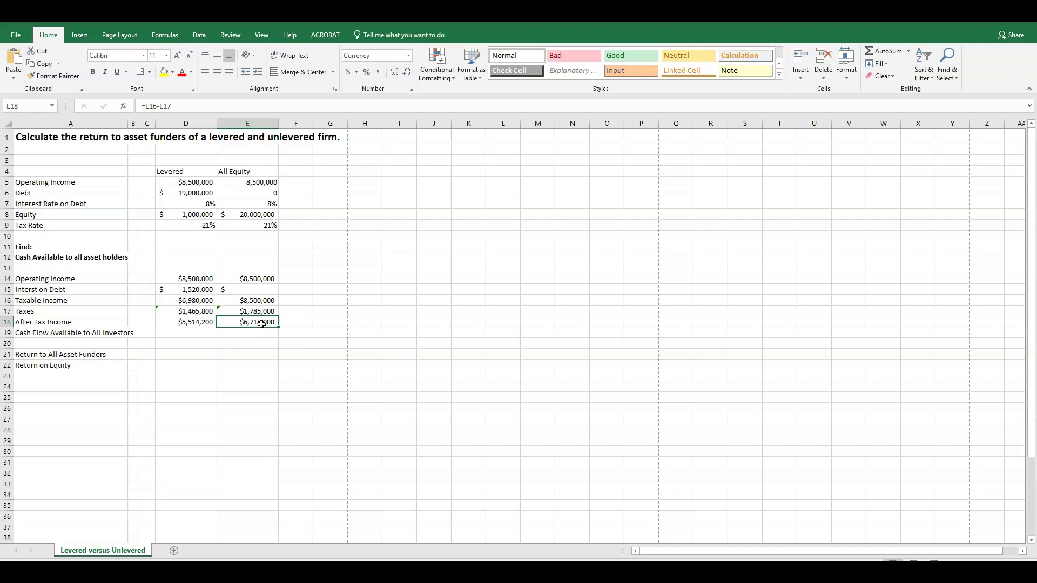
# Step: Calculate the levered firm's cash flow available to all investors in D19 as interest plus after-tax income, =D15+D18
pyautogui.click(187, 291)
pyautogui.click(228, 290)
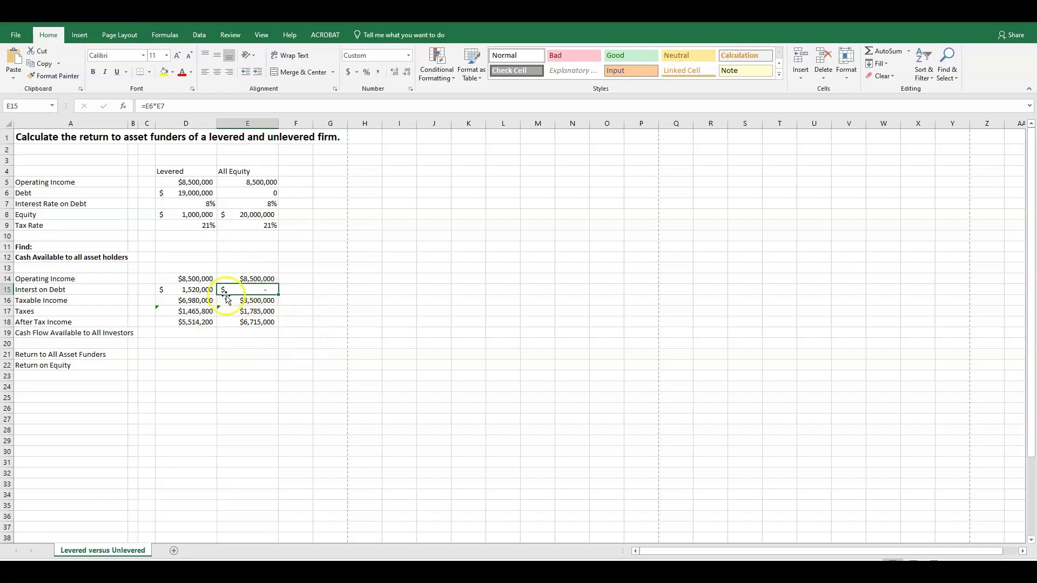
pyautogui.click(190, 333)
pyautogui.write('=')
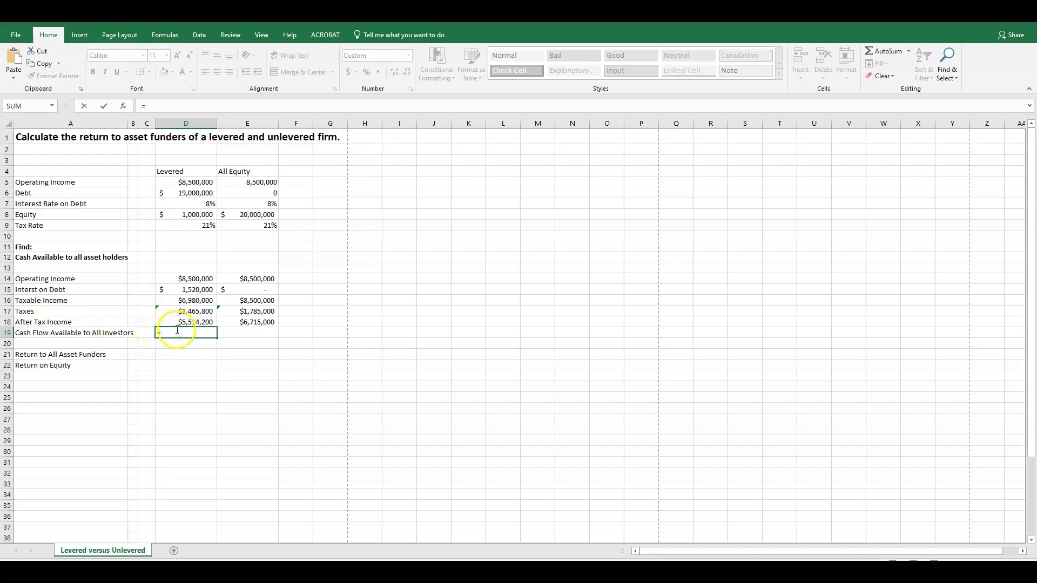
pyautogui.click(186, 291)
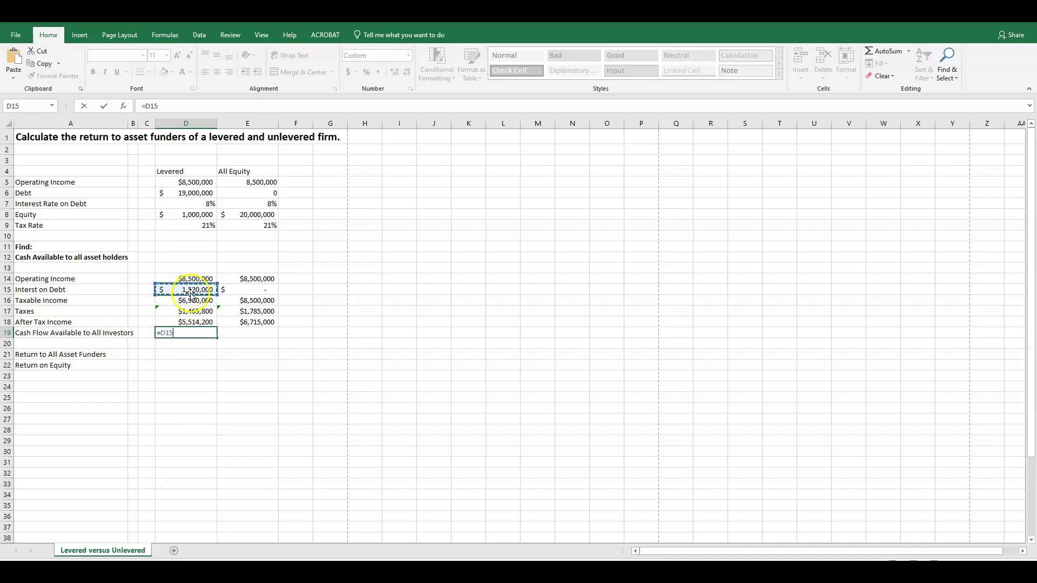
pyautogui.write('+')
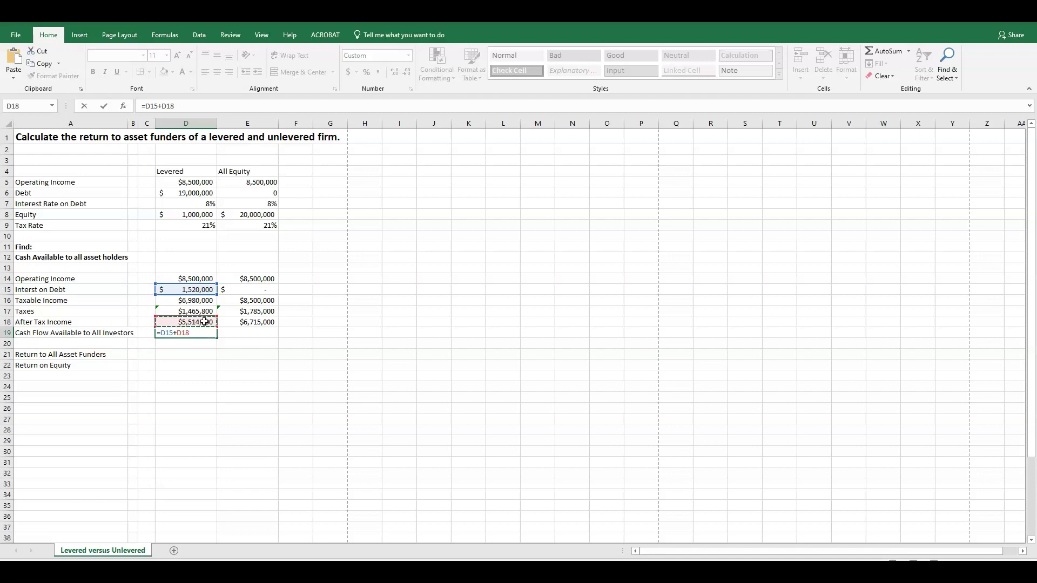
pyautogui.press('Return')
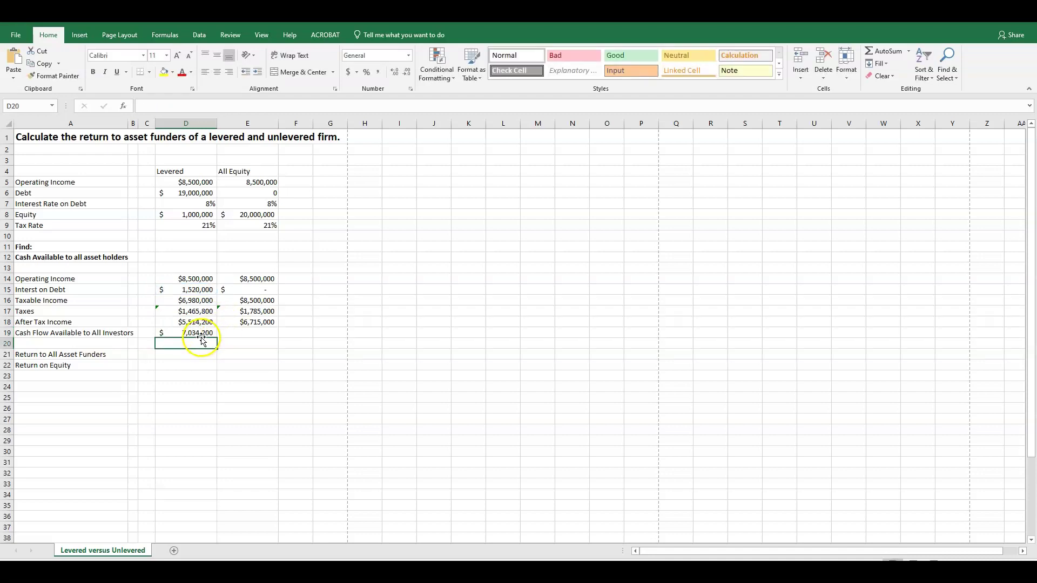
# Step: Calculate the all-equity firm's cash flow available to all investors in E19 with the formula =E15+E18
pyautogui.click(240, 333)
pyautogui.write('=')
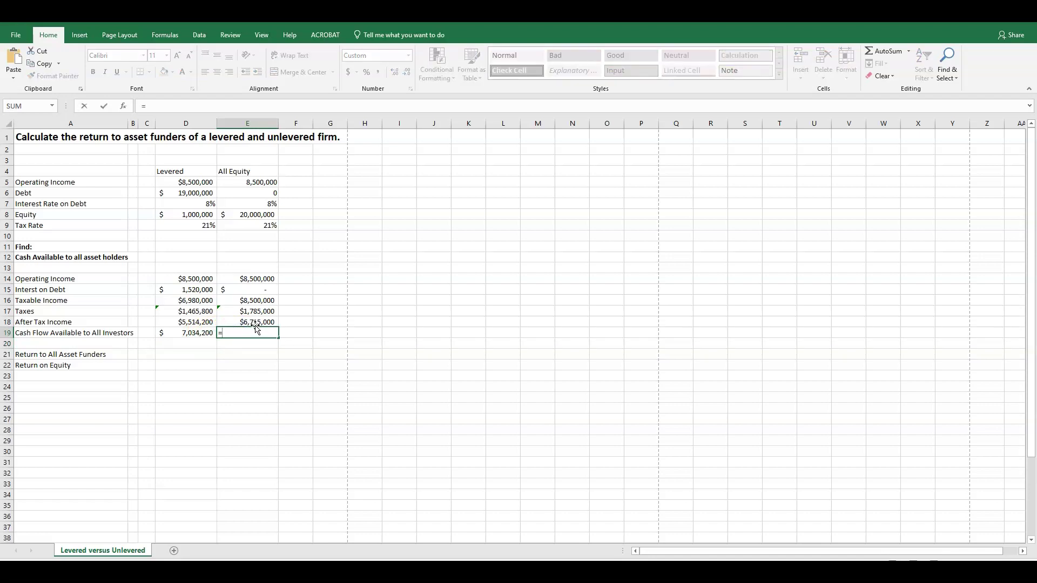
pyautogui.click(252, 290)
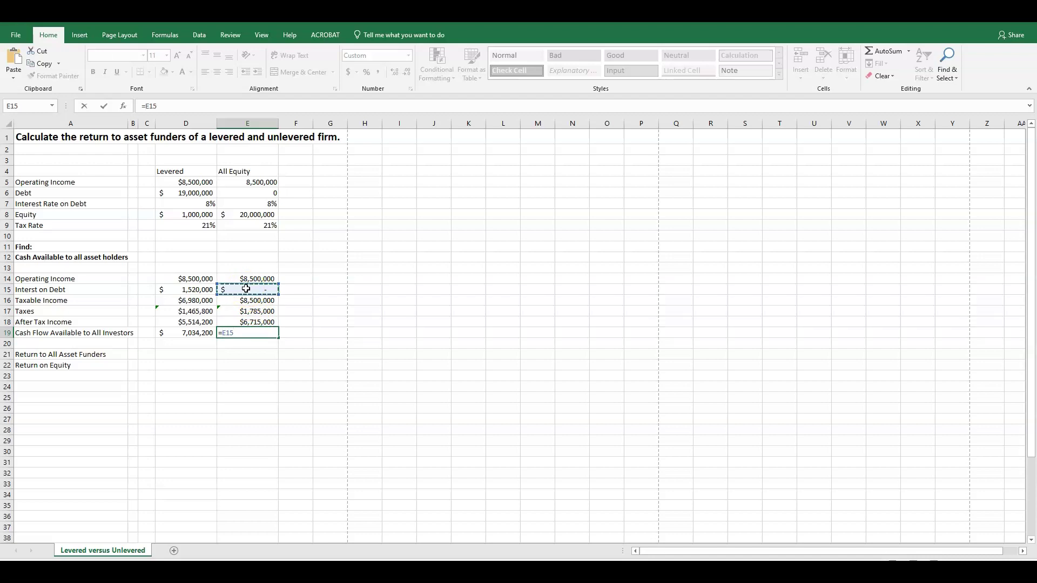
pyautogui.write('+')
pyautogui.click(256, 322)
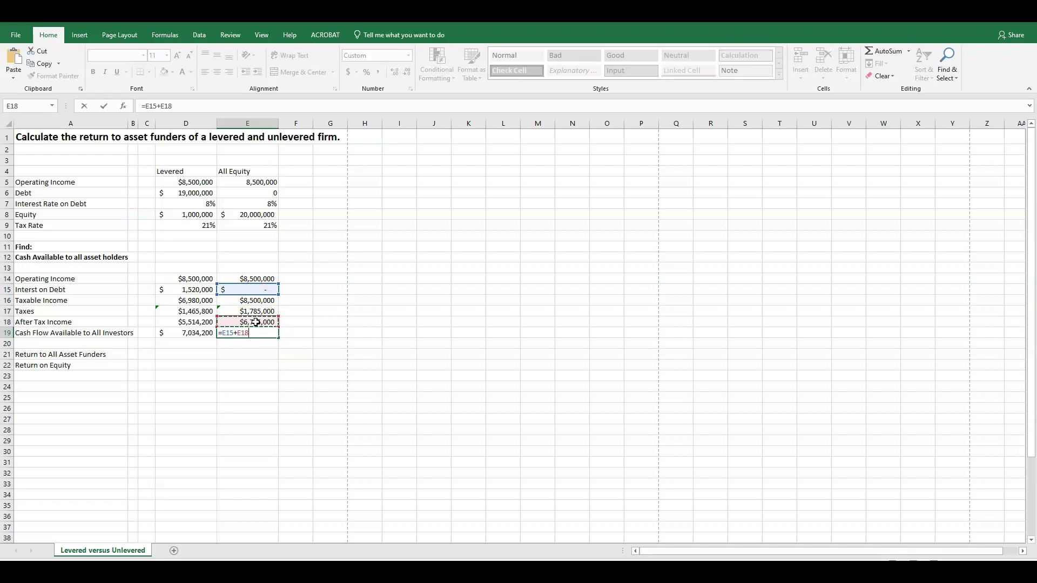
pyautogui.press('Return')
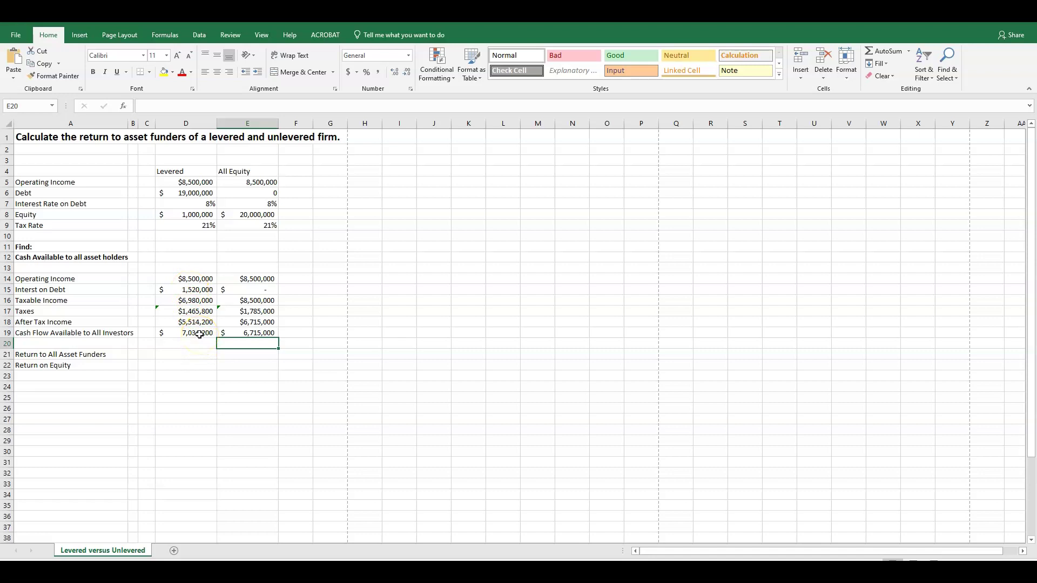
# Step: Calculate the levered firm's return to all asset funders in D21 as after-tax income over debt plus equity, =D18/(D6+D8)
pyautogui.click(198, 355)
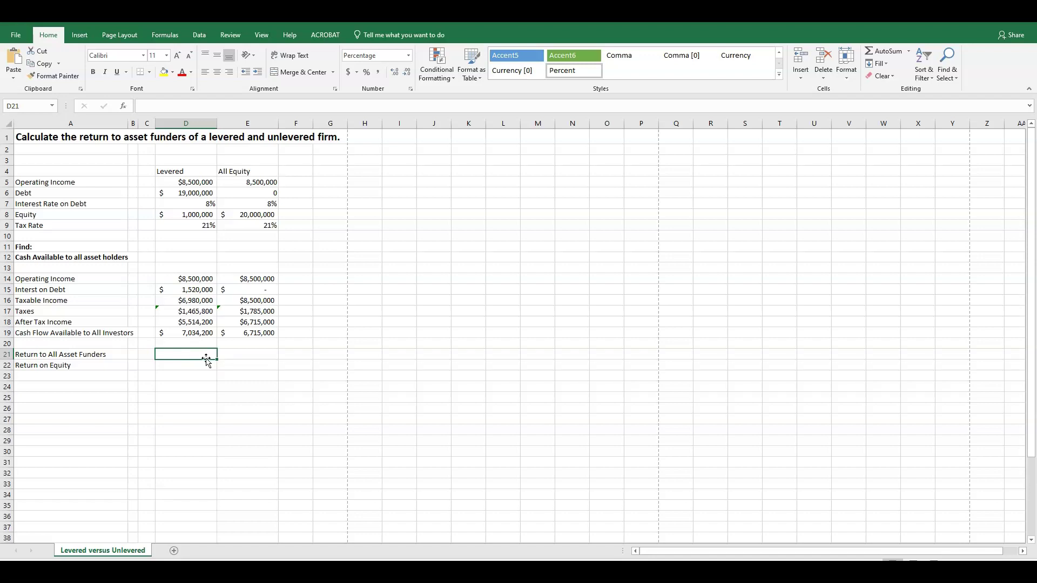
pyautogui.write('=')
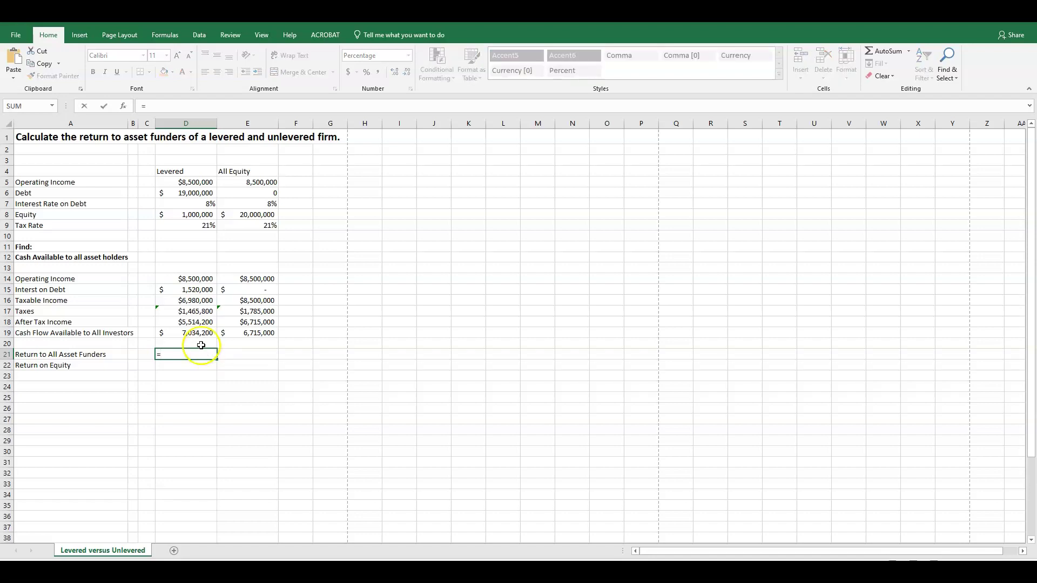
pyautogui.click(198, 322)
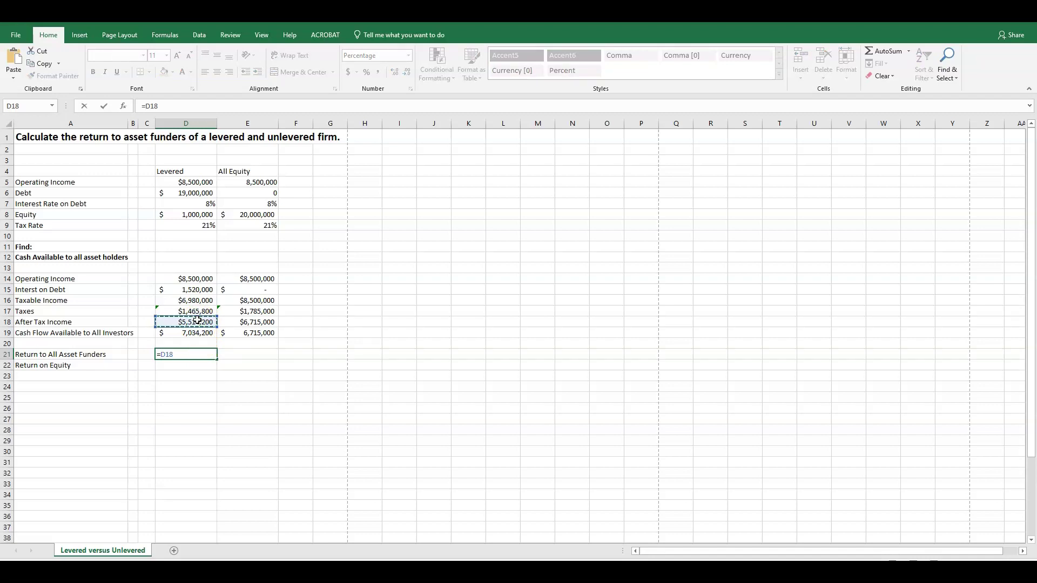
pyautogui.write('/(')
pyautogui.click(203, 193)
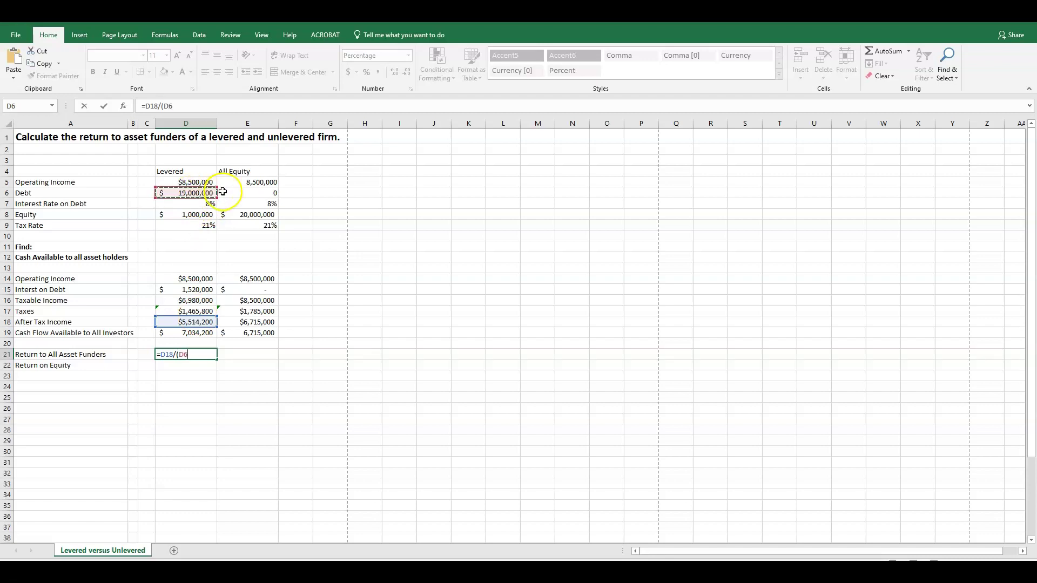
pyautogui.write('+')
pyautogui.click(195, 215)
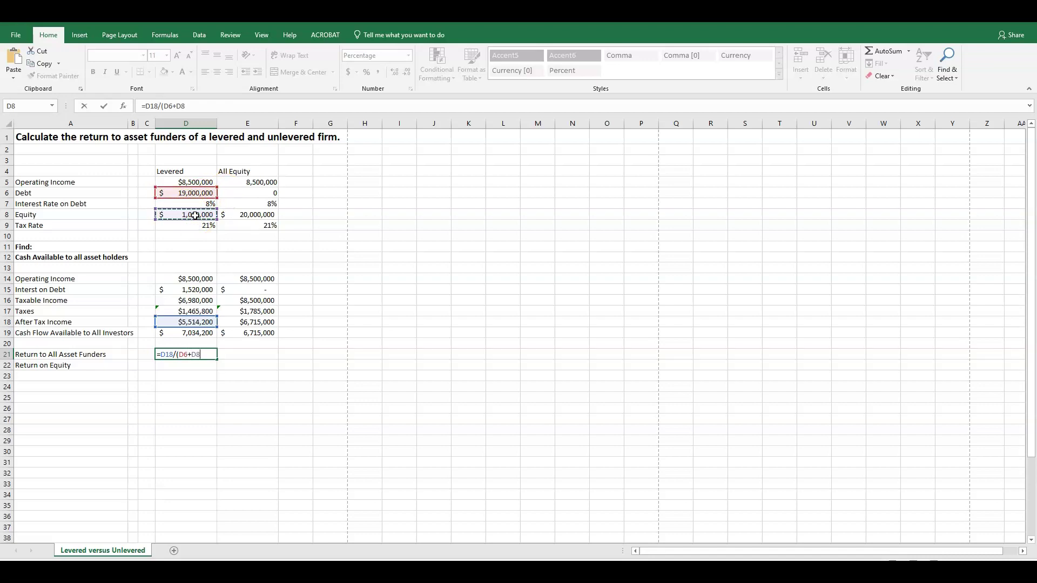
pyautogui.write(')')
pyautogui.press('Return')
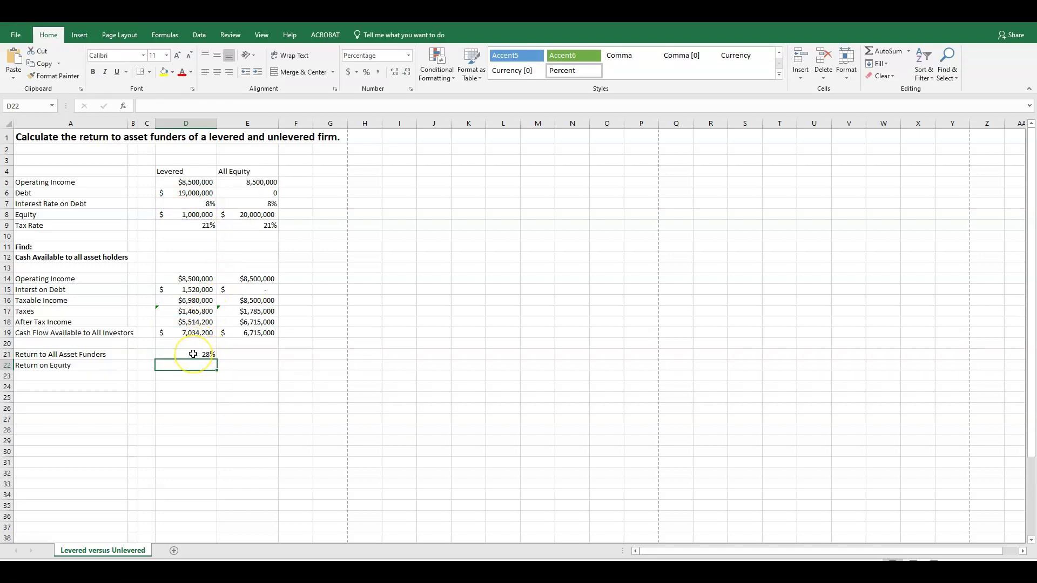
# Step: Calculate the all-equity firm's return to all asset funders in E21 with =E18/(E8+E6), and select the finished cell
pyautogui.click(238, 356)
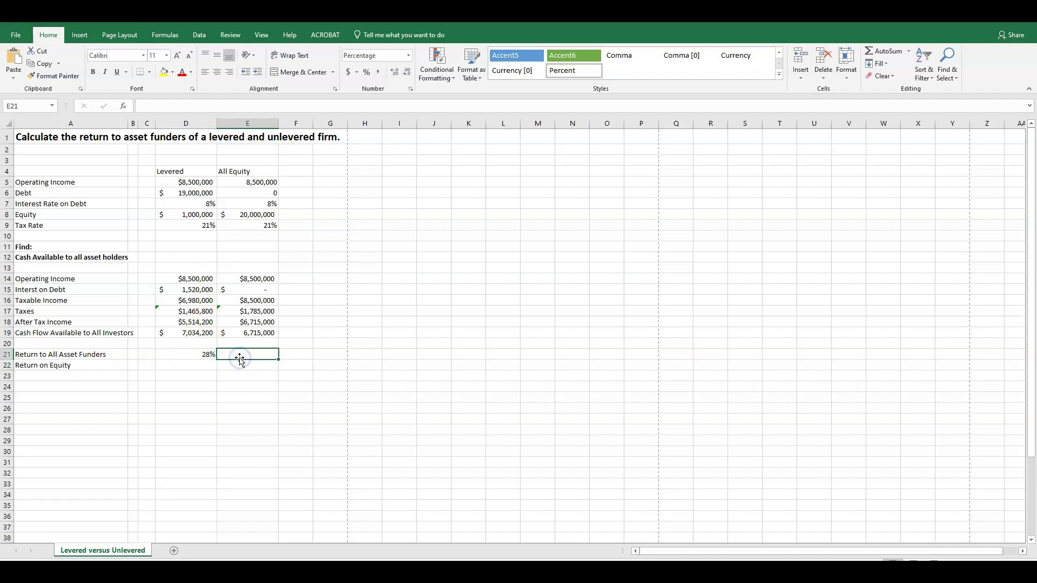
pyautogui.write('=')
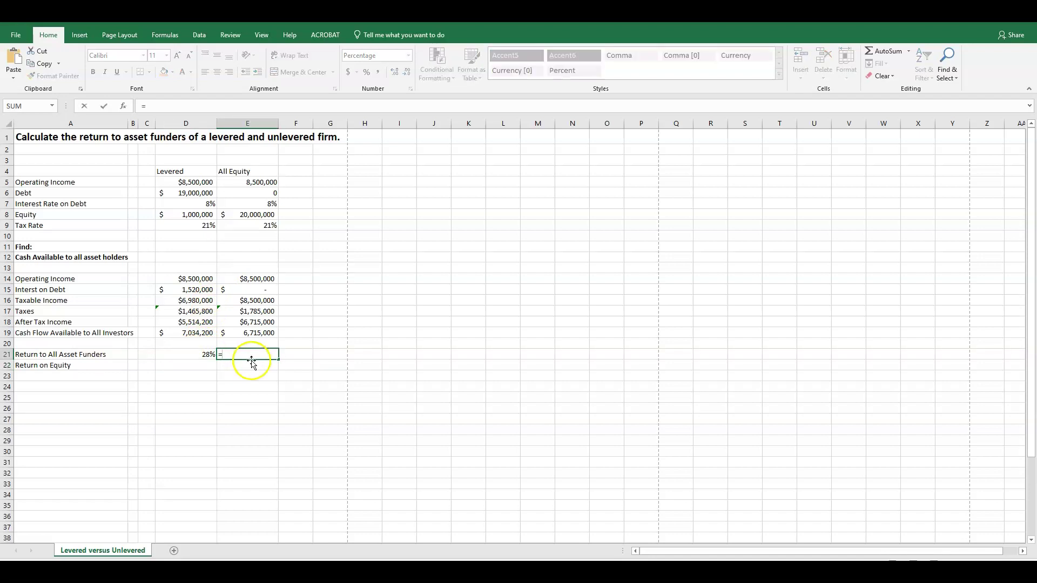
pyautogui.click(263, 324)
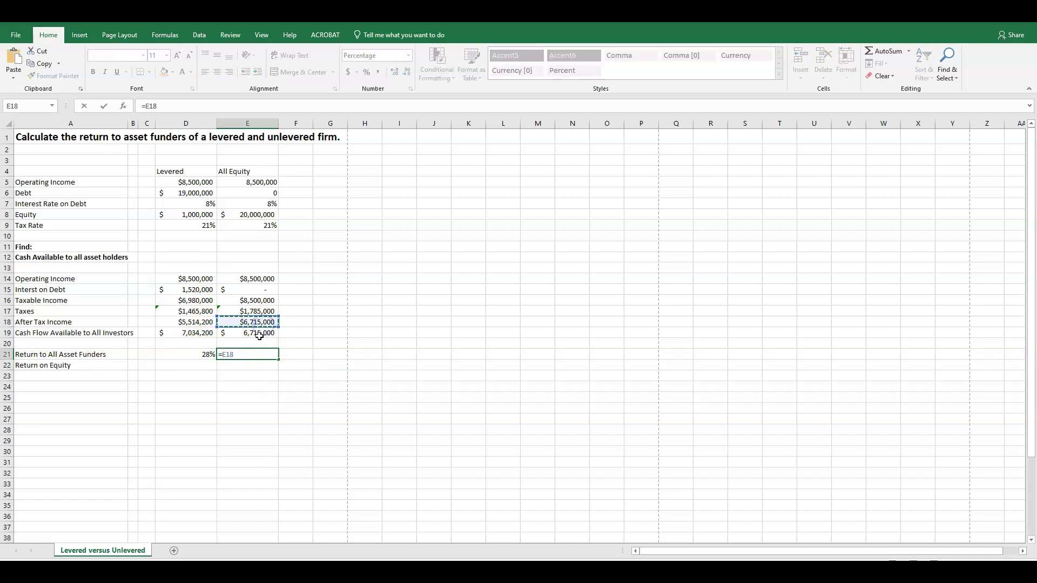
pyautogui.write('/(')
pyautogui.click(267, 215)
pyautogui.write('+')
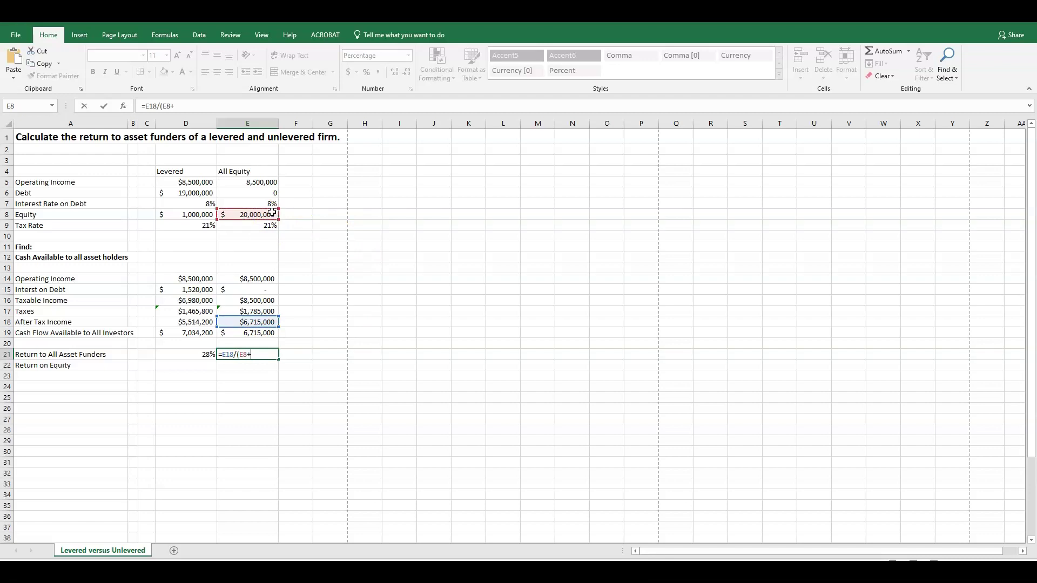
pyautogui.click(237, 193)
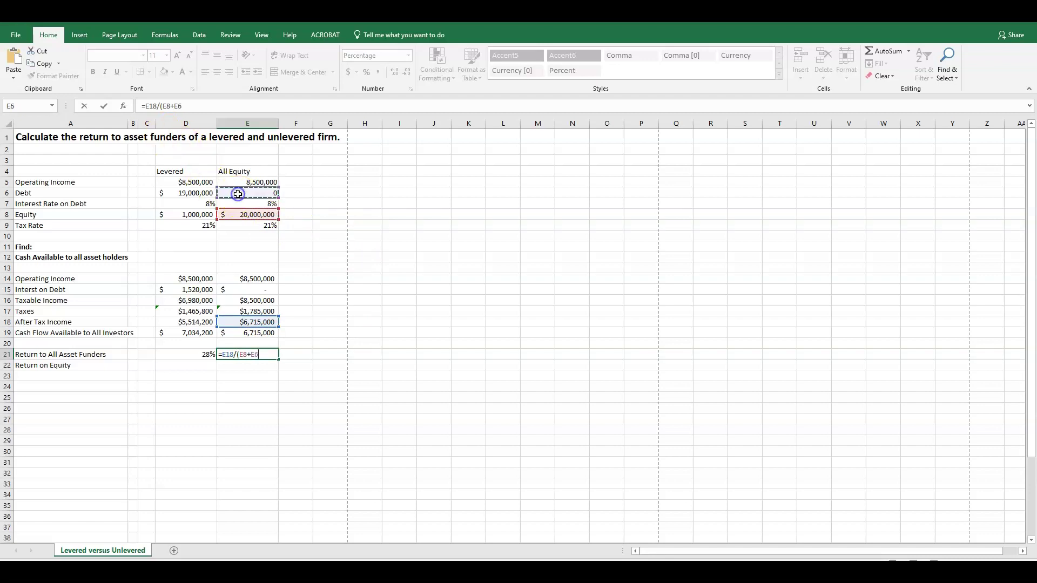
pyautogui.write(')')
pyautogui.press('Return')
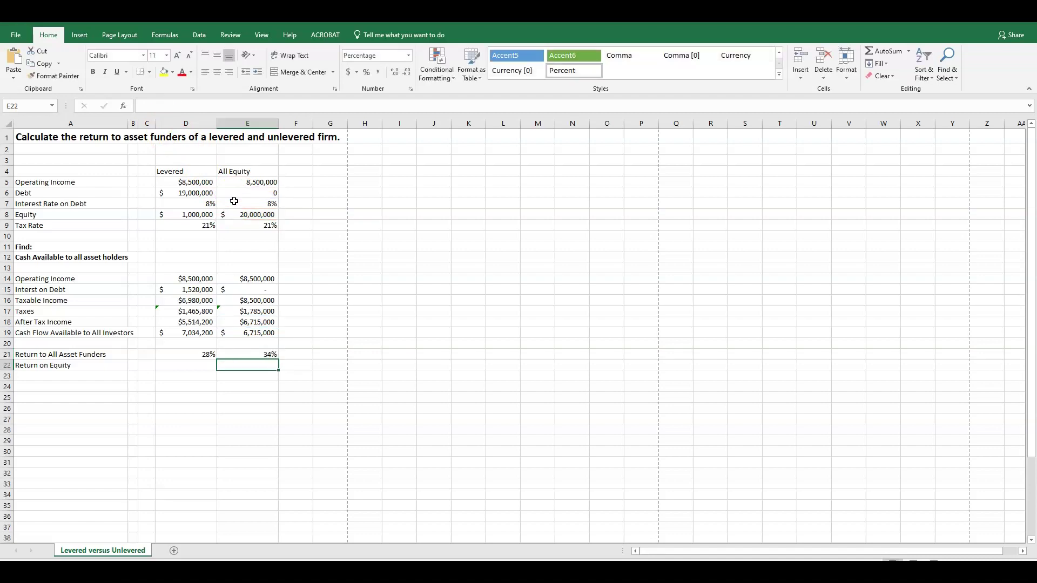
pyautogui.click(260, 354)
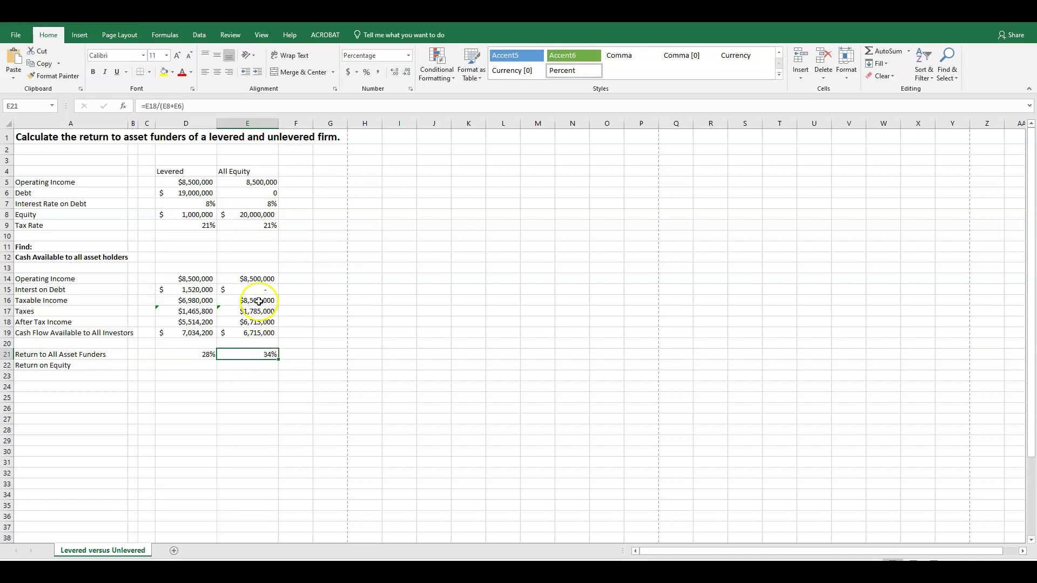
# Step: Calculate the levered firm's return on equity in D22 as after-tax income over equity, =D18/D8
pyautogui.click(208, 365)
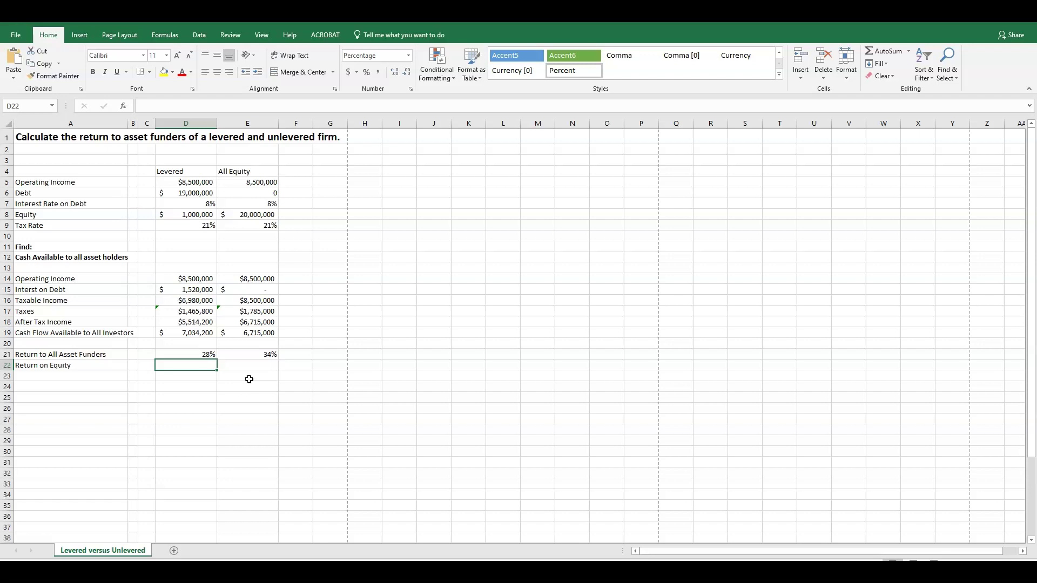
pyautogui.write('=')
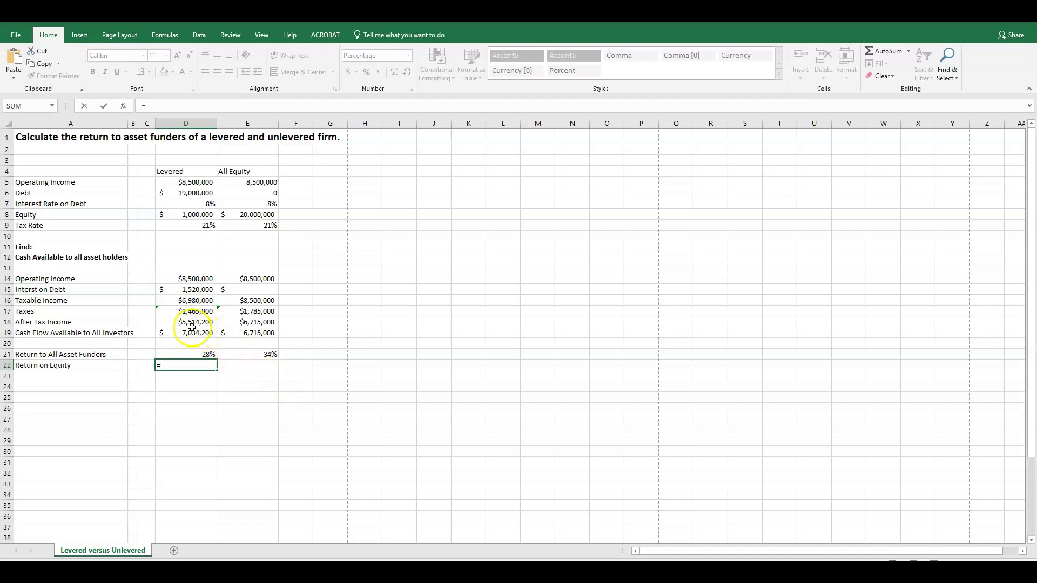
pyautogui.click(191, 324)
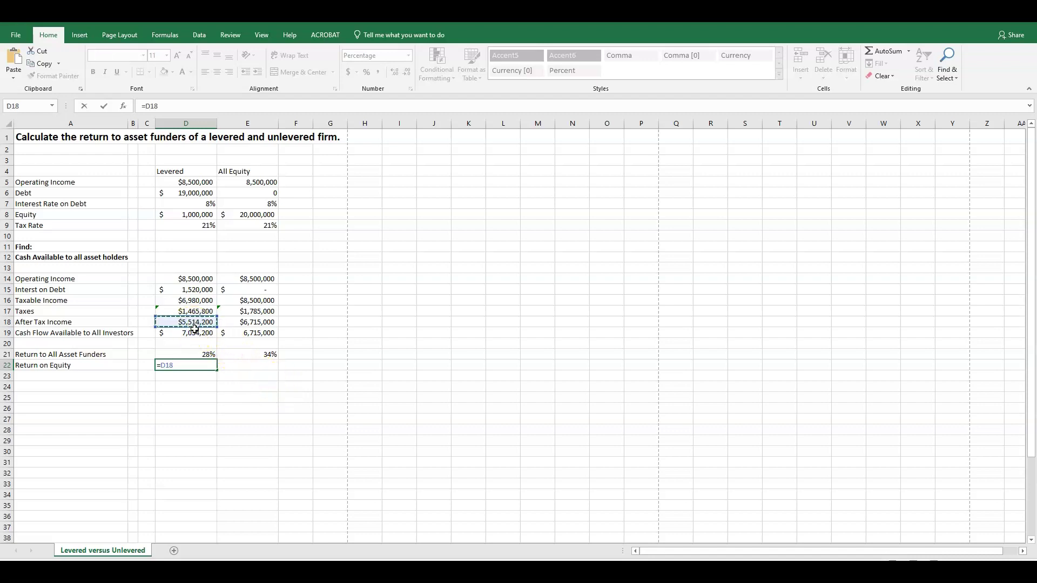
pyautogui.write('/')
pyautogui.click(177, 215)
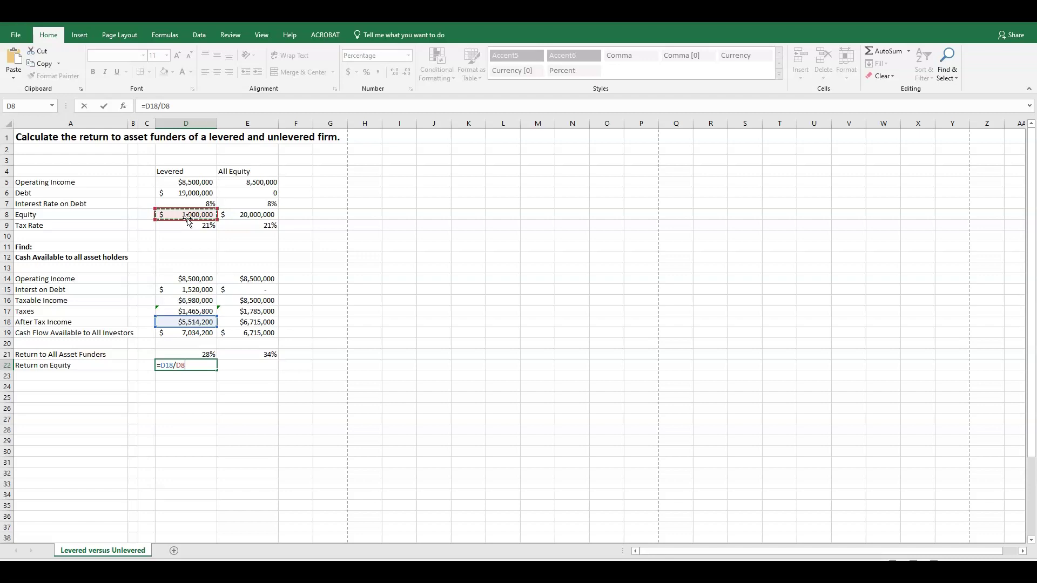
pyautogui.press('Return')
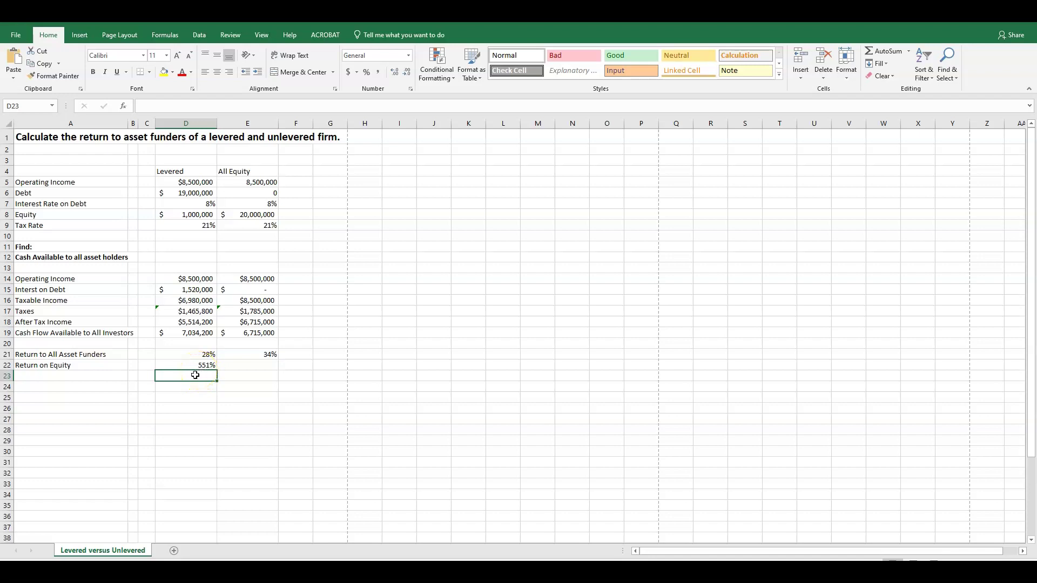
# Step: Calculate the all-equity firm's return on equity in E22 with the formula =E18/E8
pyautogui.click(236, 366)
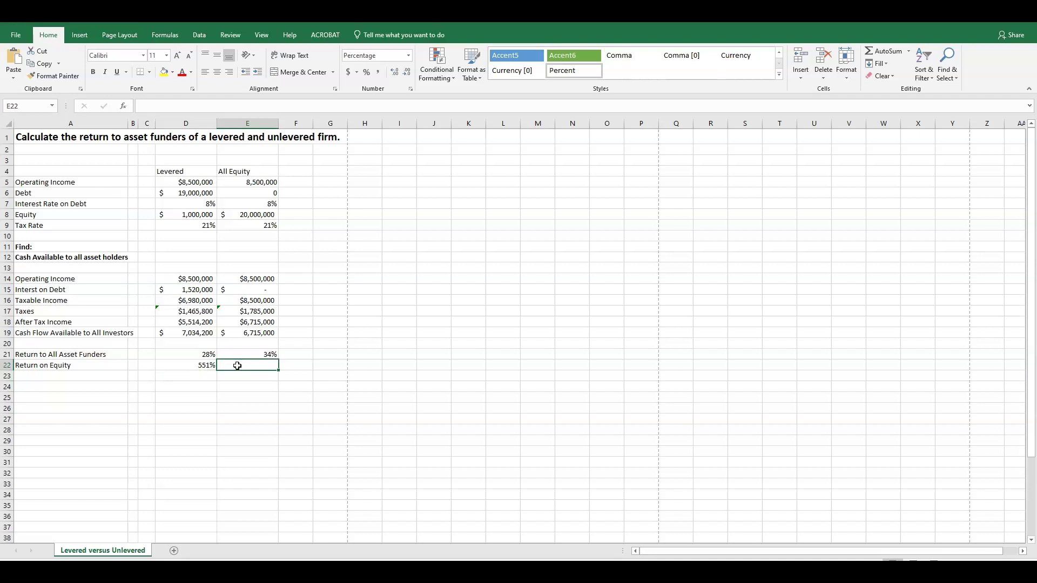
pyautogui.write('=')
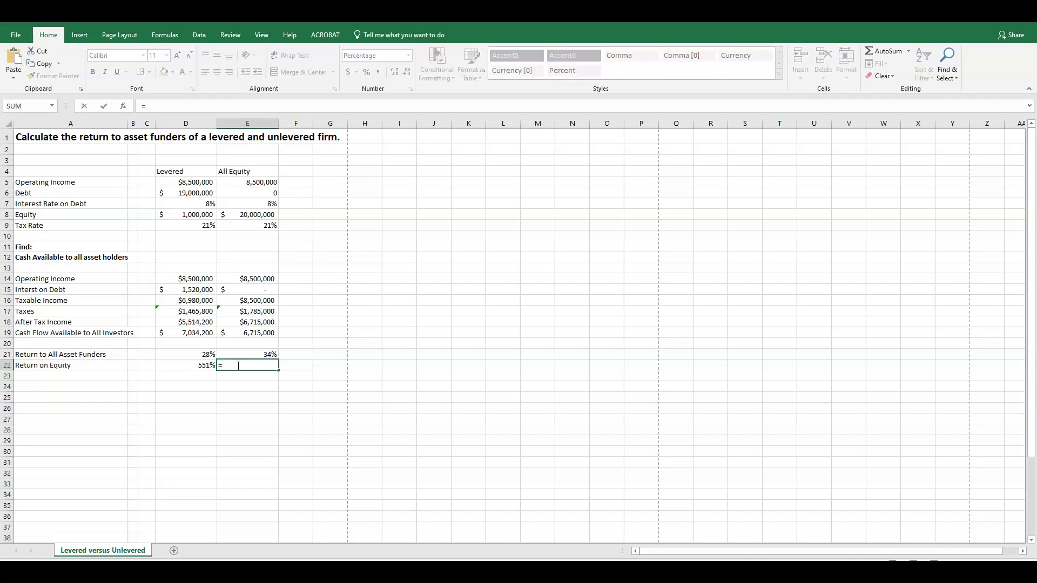
pyautogui.click(262, 323)
pyautogui.write('/')
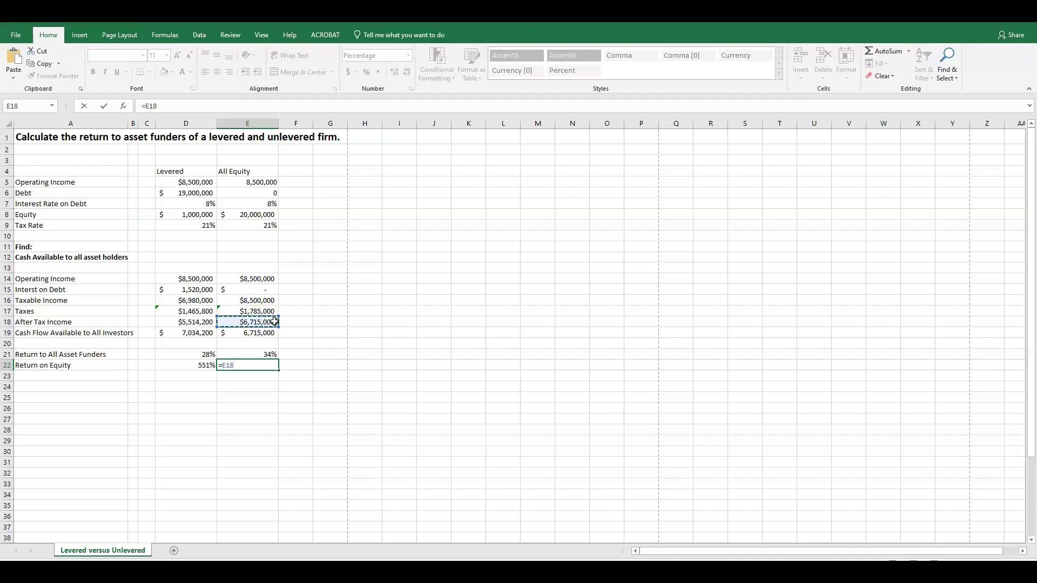
pyautogui.click(250, 215)
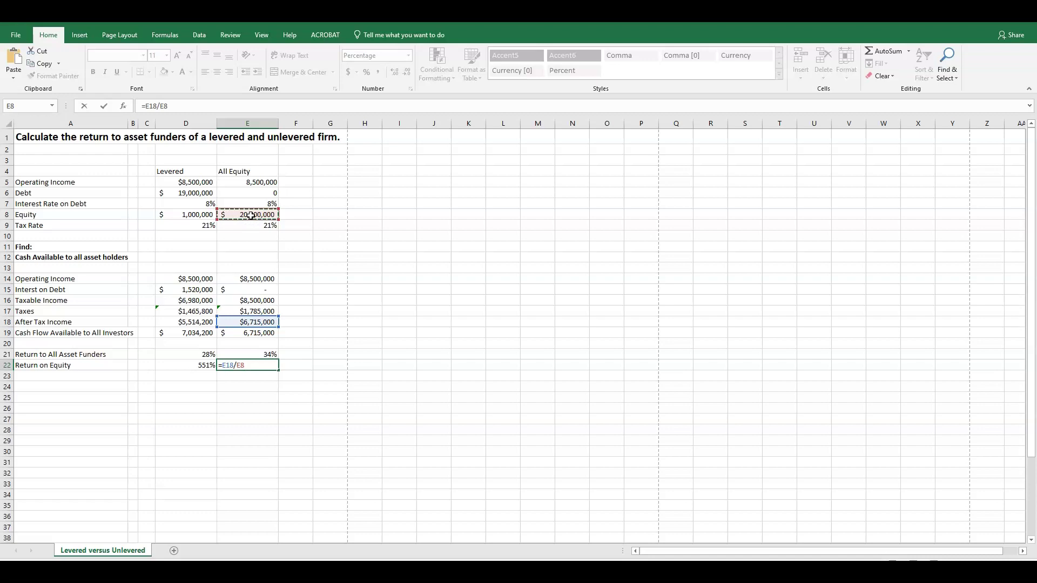
pyautogui.press('Return')
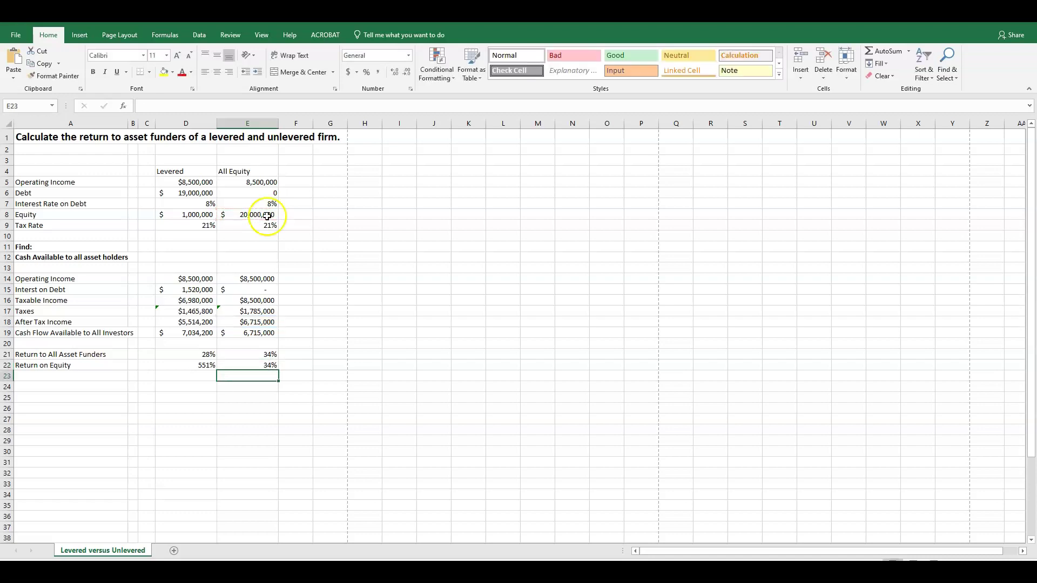
pyautogui.moveTo(272, 354); pyautogui.dragTo(267, 365)
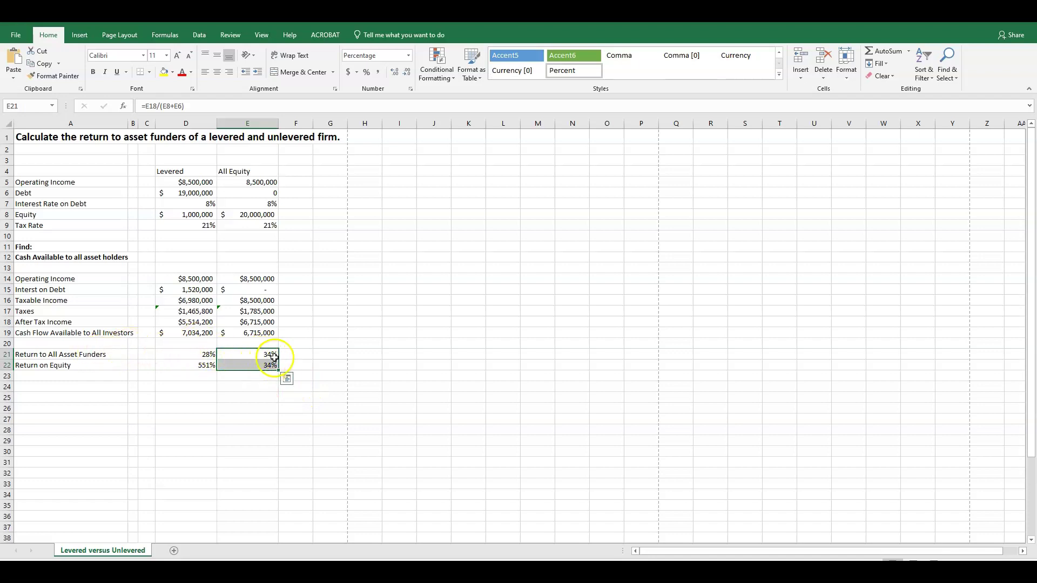
pyautogui.moveTo(270, 355); pyautogui.dragTo(260, 363)
pyautogui.click(195, 365)
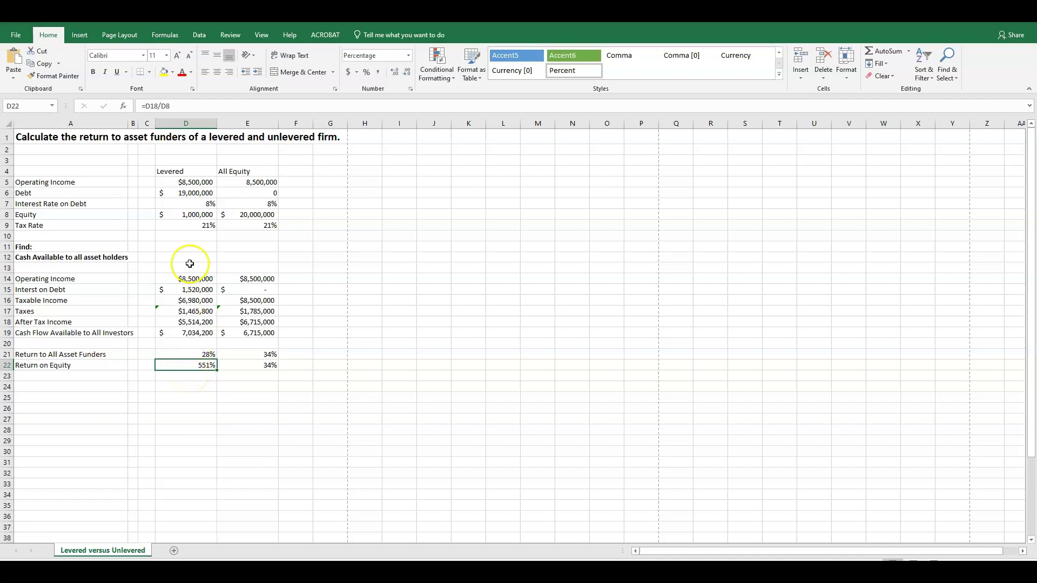
pyautogui.click(193, 193)
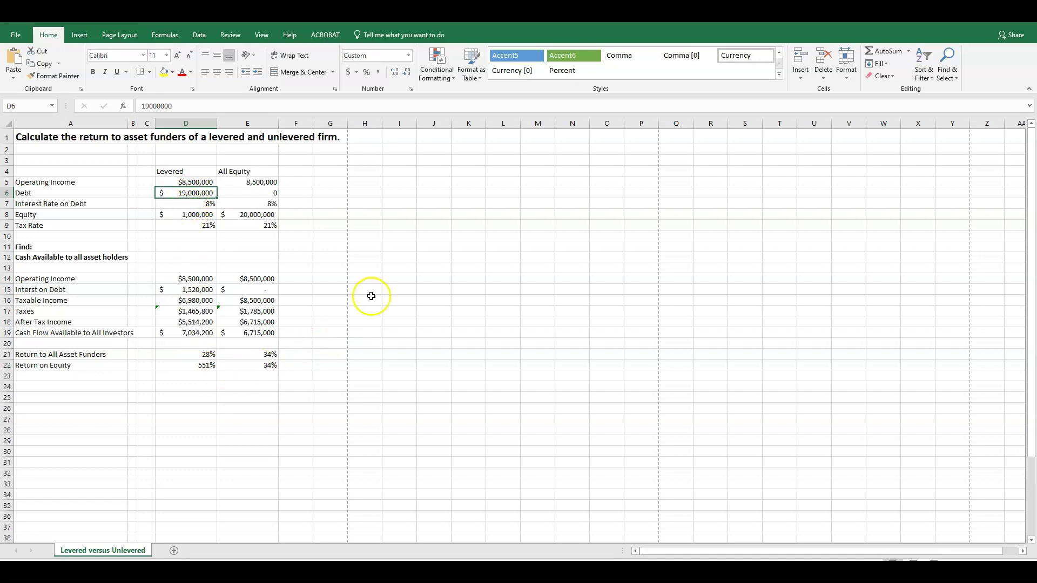
# Step: Label a sensitivity table with "Debt" in I2 and link J1 to the Return on Equity label with =A22
pyautogui.click(401, 151)
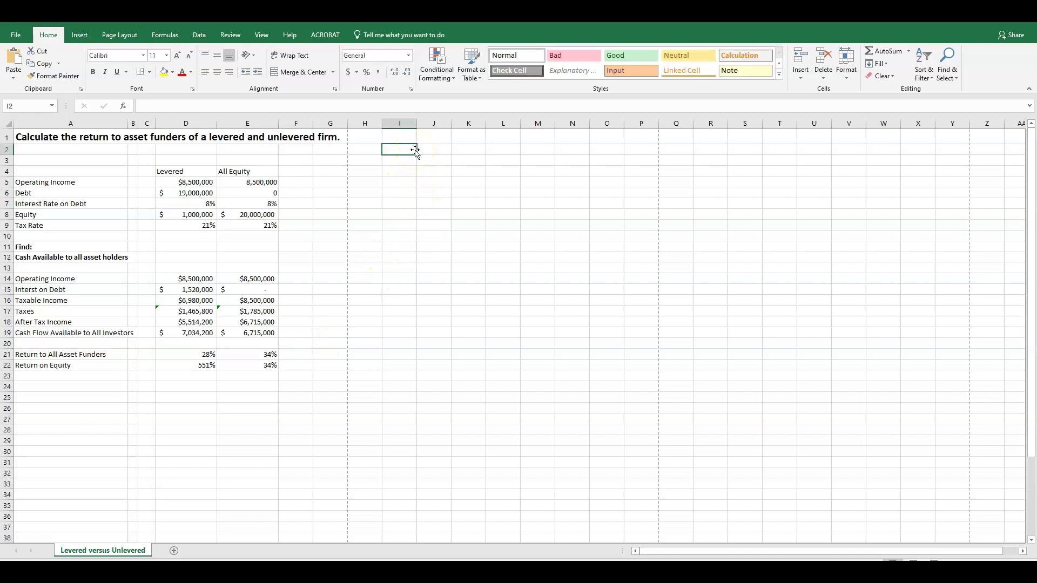
pyautogui.write('Debt')
pyautogui.press('Return')
pyautogui.press('Up')
pyautogui.press('Up')
pyautogui.press('Right')
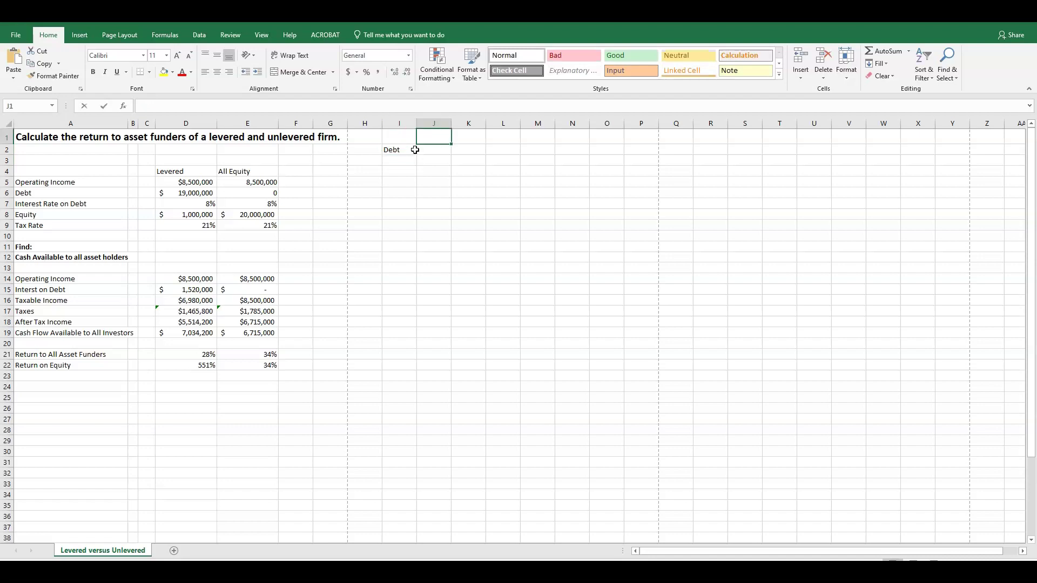
pyautogui.write('=')
pyautogui.click(82, 365)
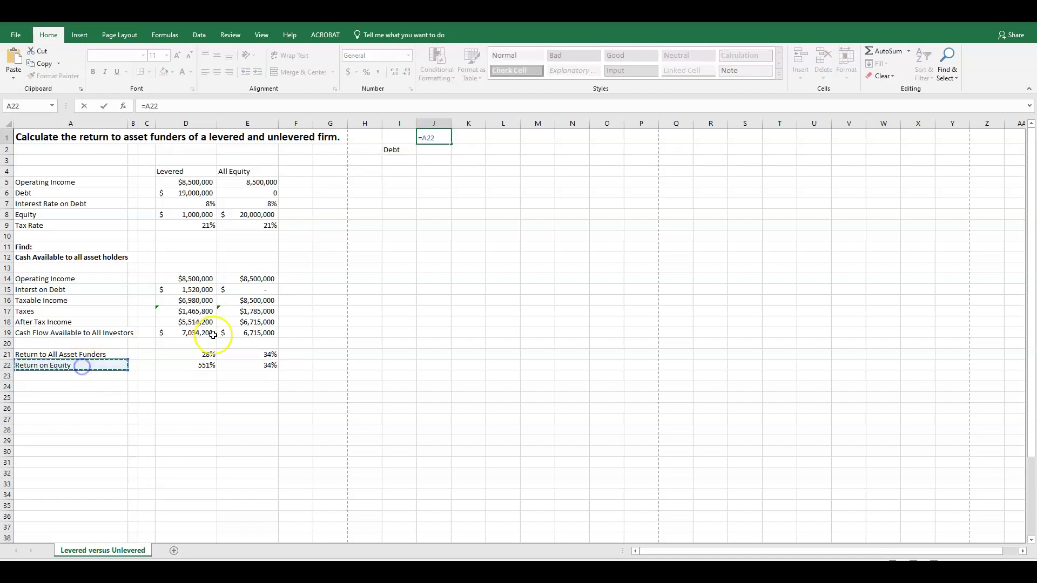
pyautogui.press('Return')
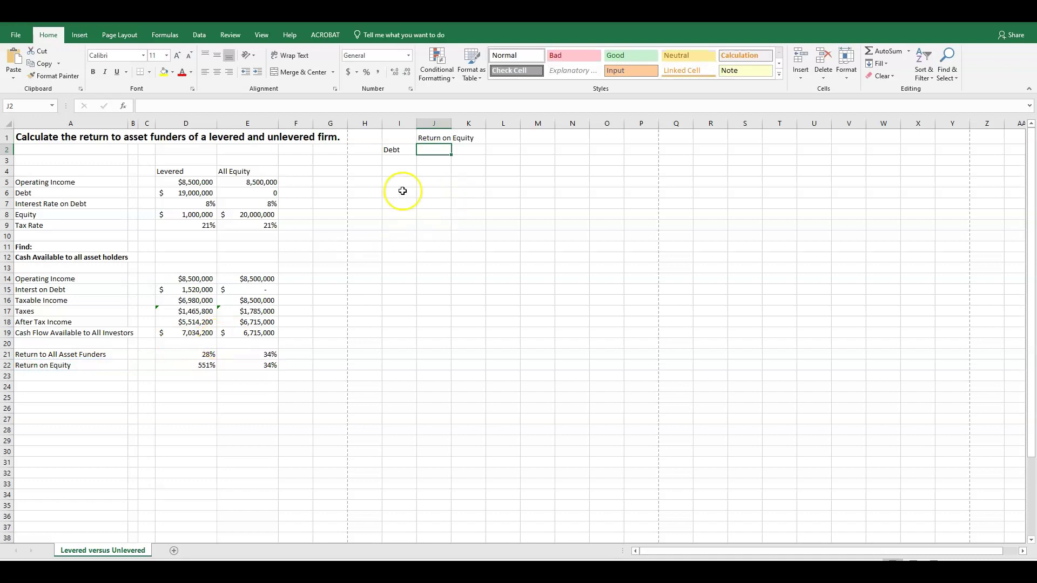
# Step: Start the debt series with 500000 in I3 and the incrementing formula =500000+I3 in I4
pyautogui.click(398, 161)
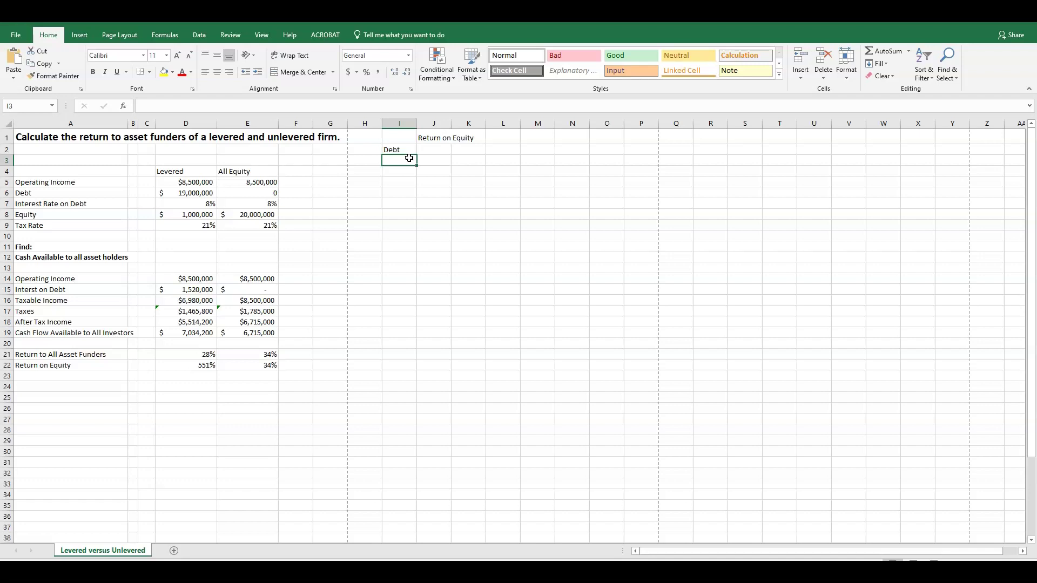
pyautogui.write('500000')
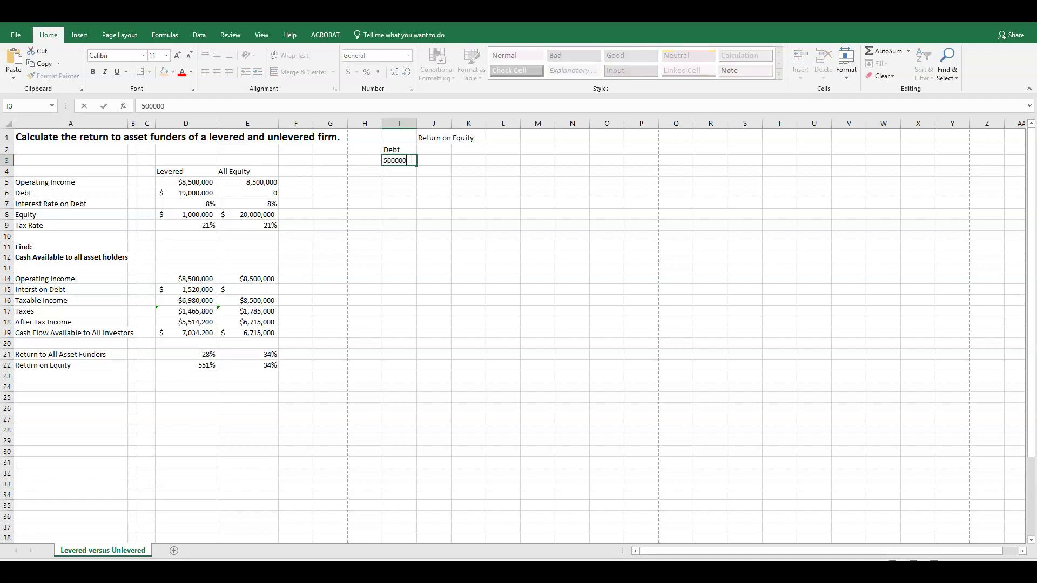
pyautogui.press('Return')
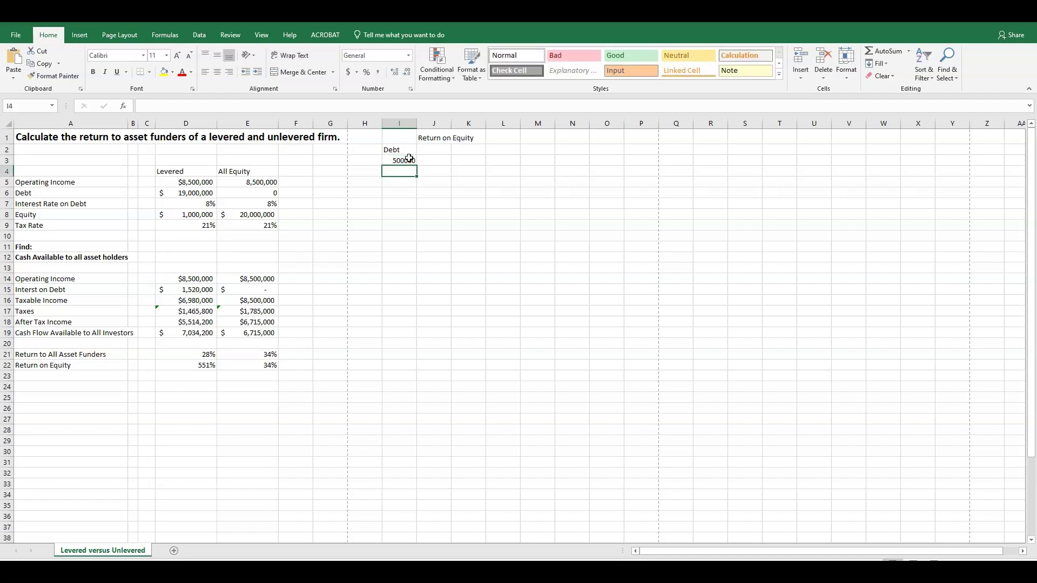
pyautogui.write('=500000+')
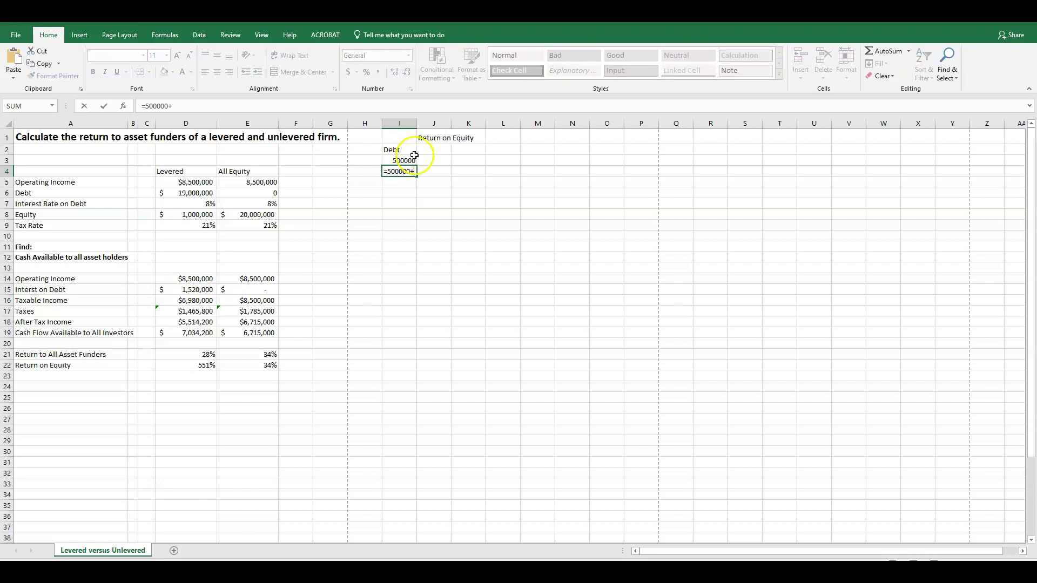
pyautogui.click(409, 159)
pyautogui.press('Return')
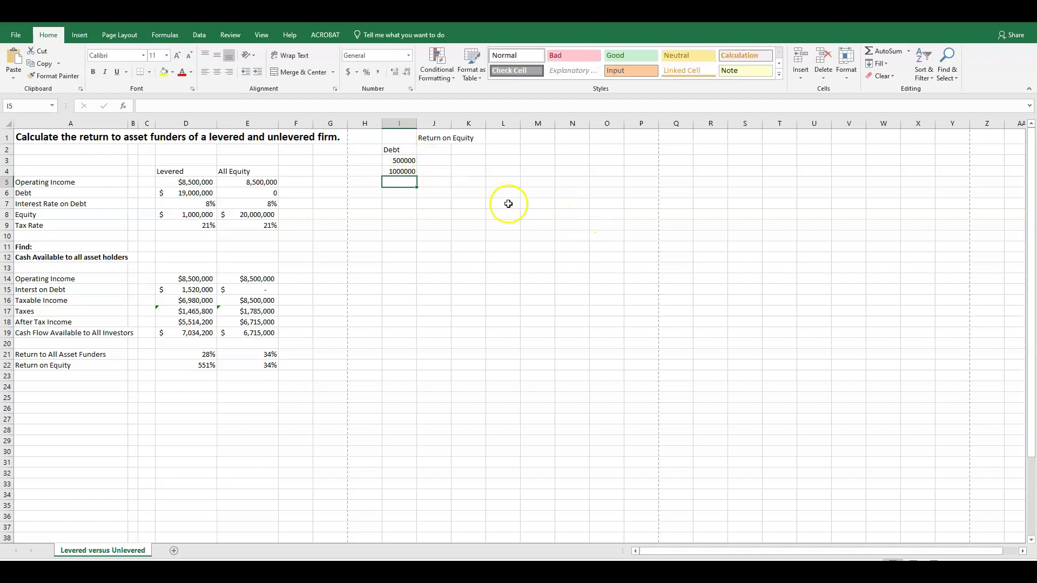
# Step: Fill the debt increment formula from I4 down to I40 so the series runs to 19,000,000
pyautogui.click(415, 172)
pyautogui.moveTo(416, 186); pyautogui.dragTo(416, 511)
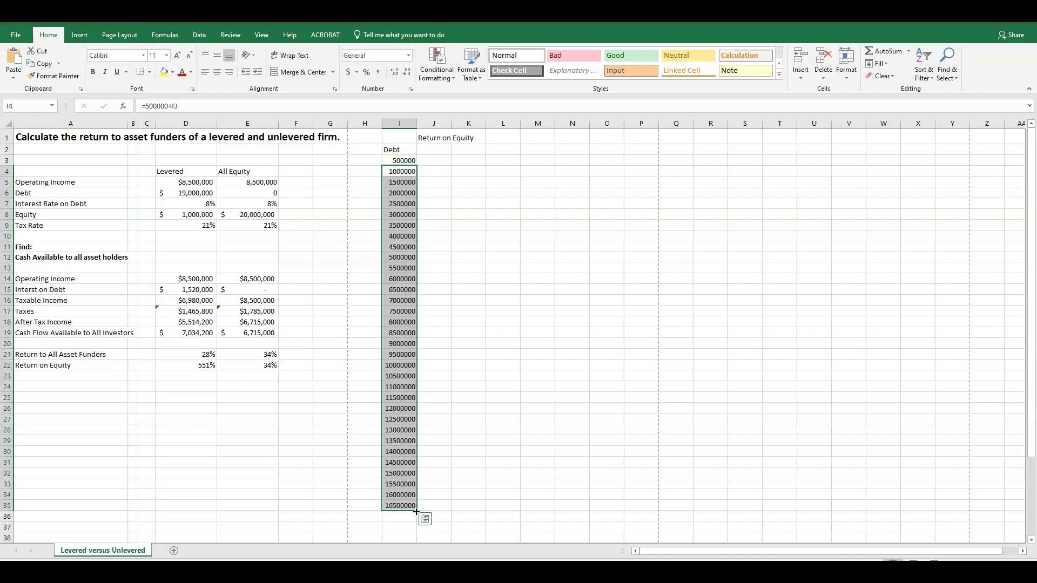
pyautogui.moveTo(417, 510)
pyautogui.mouseDown()
pyautogui.moveTo(419, 559)
pyautogui.moveTo(425, 500)
pyautogui.mouseUp()
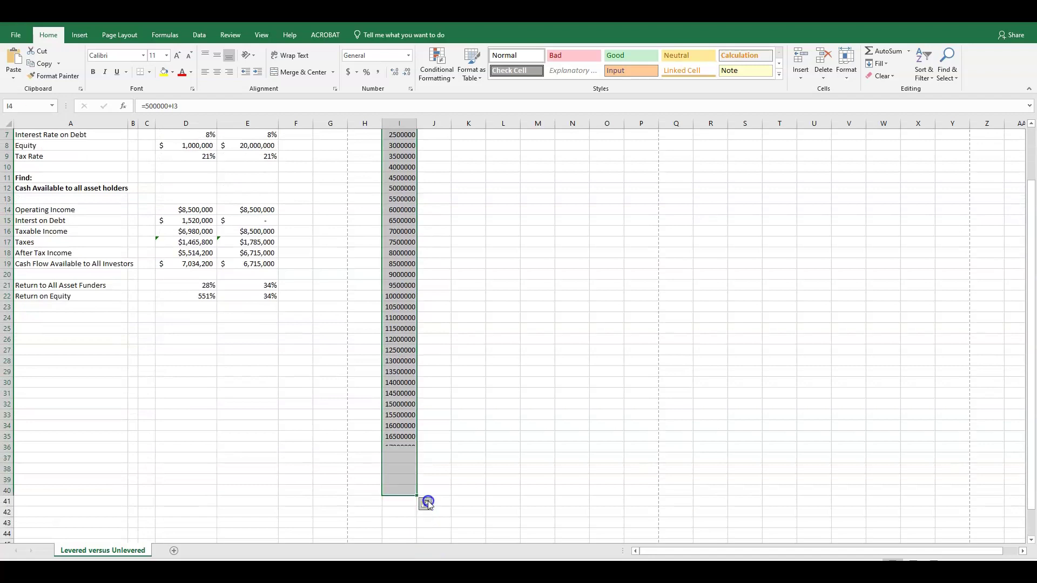
# Step: Format the debt series I3:I40 as dollar accounting values without decimal places
pyautogui.scroll(2, 414, 500)
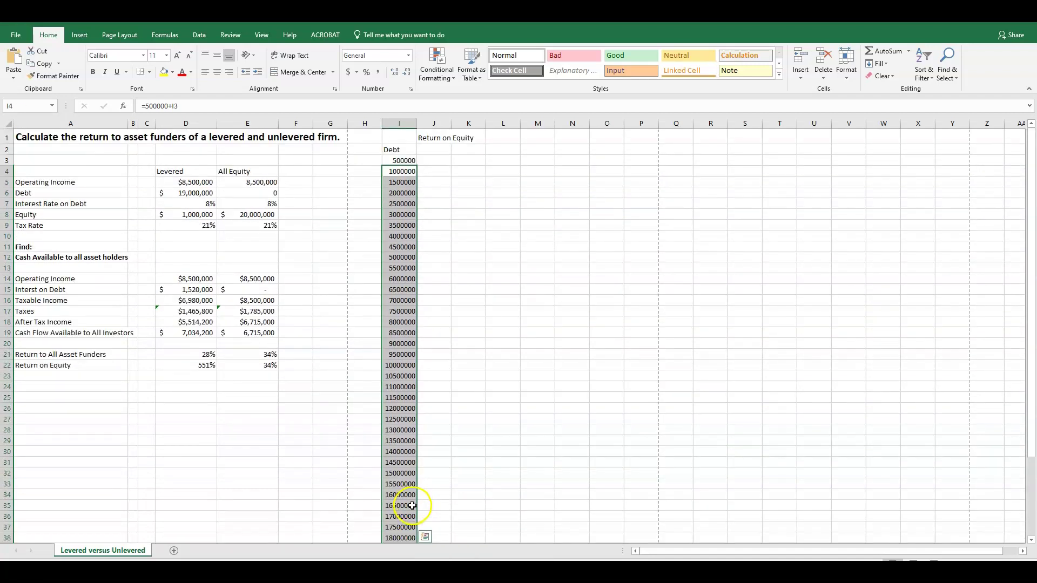
pyautogui.moveTo(405, 159); pyautogui.dragTo(411, 518)
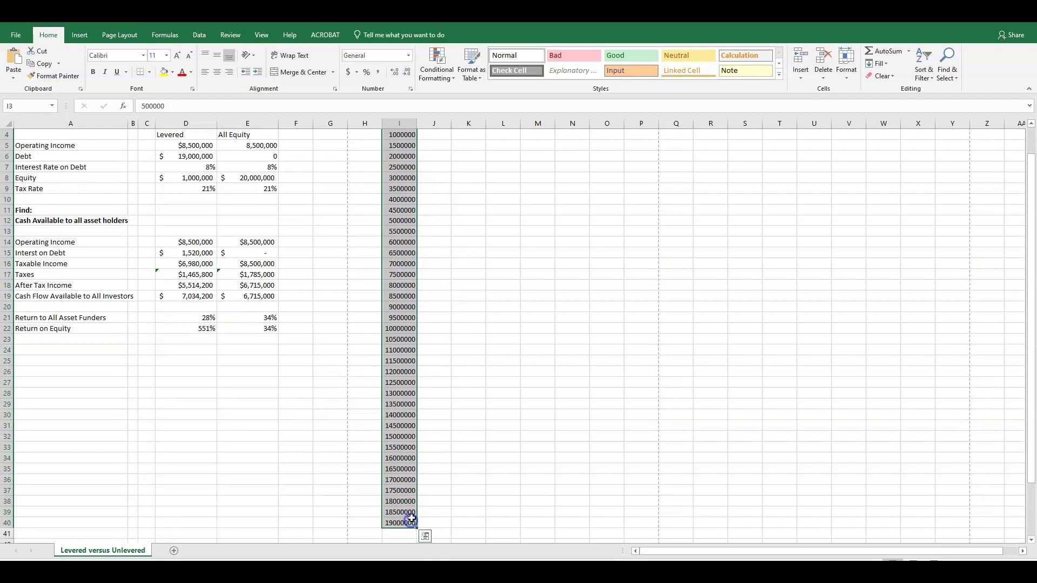
pyautogui.click(348, 72)
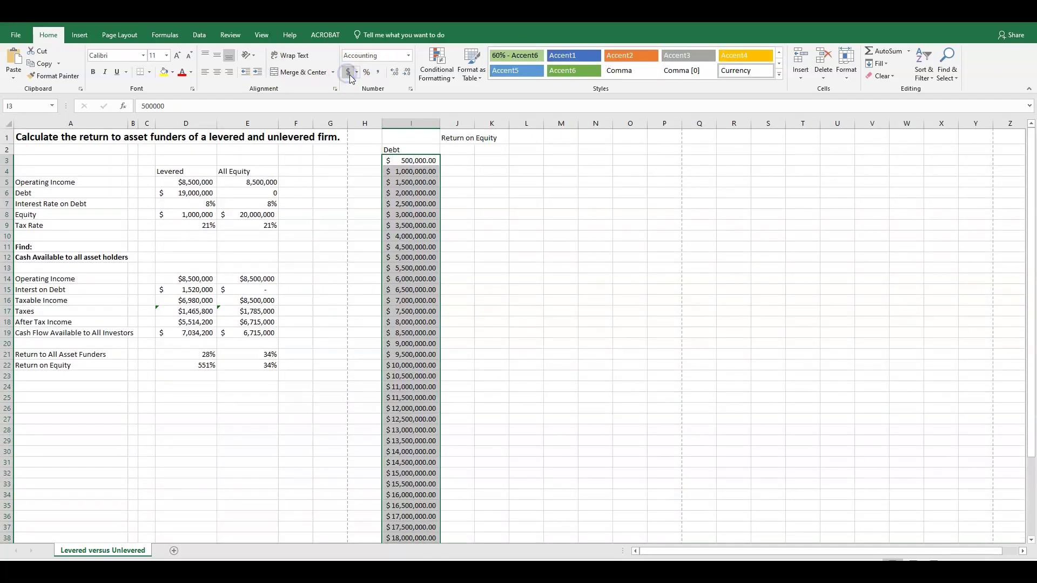
pyautogui.click(396, 72)
pyautogui.click(406, 73)
pyautogui.click(406, 73)
pyautogui.click(407, 73)
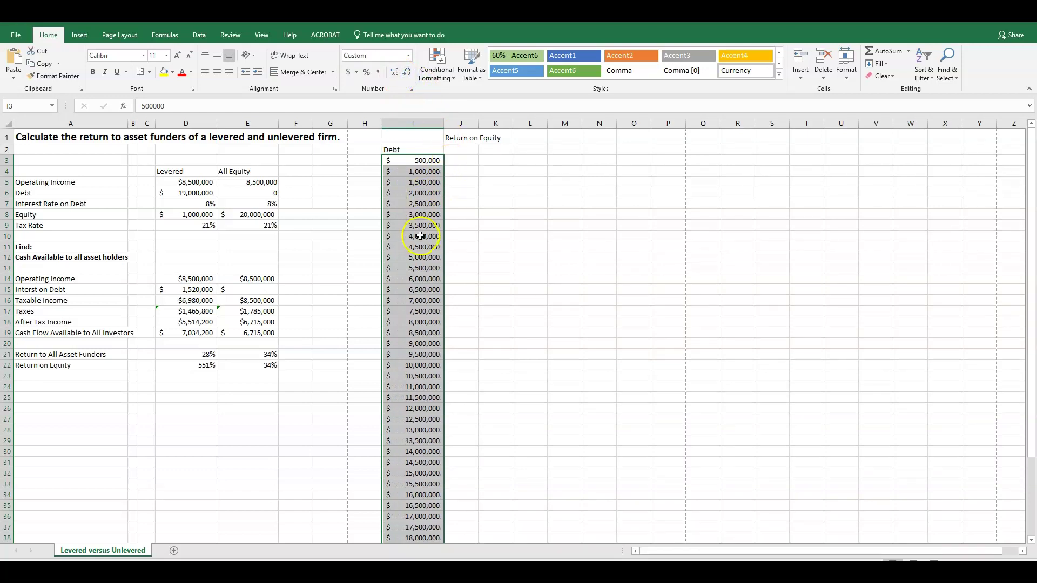
pyautogui.click(419, 160)
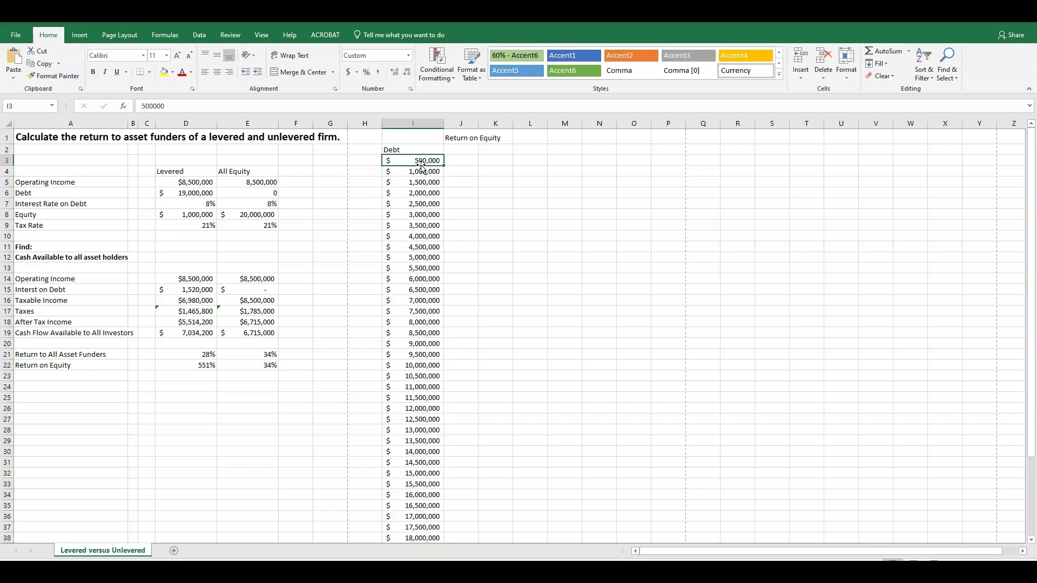
pyautogui.click(409, 166)
pyautogui.click(418, 365)
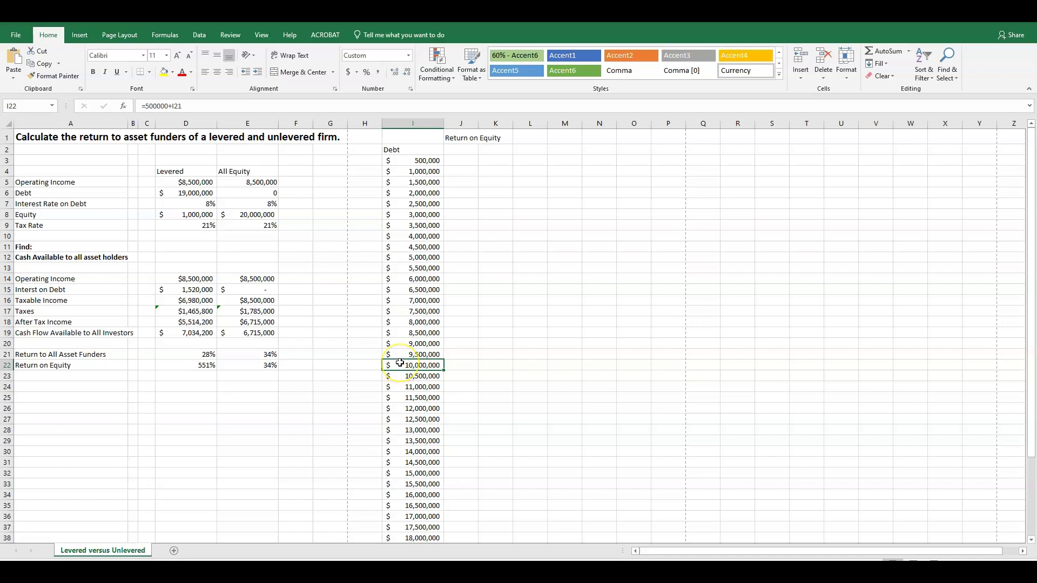
pyautogui.scroll(-3, 401, 365)
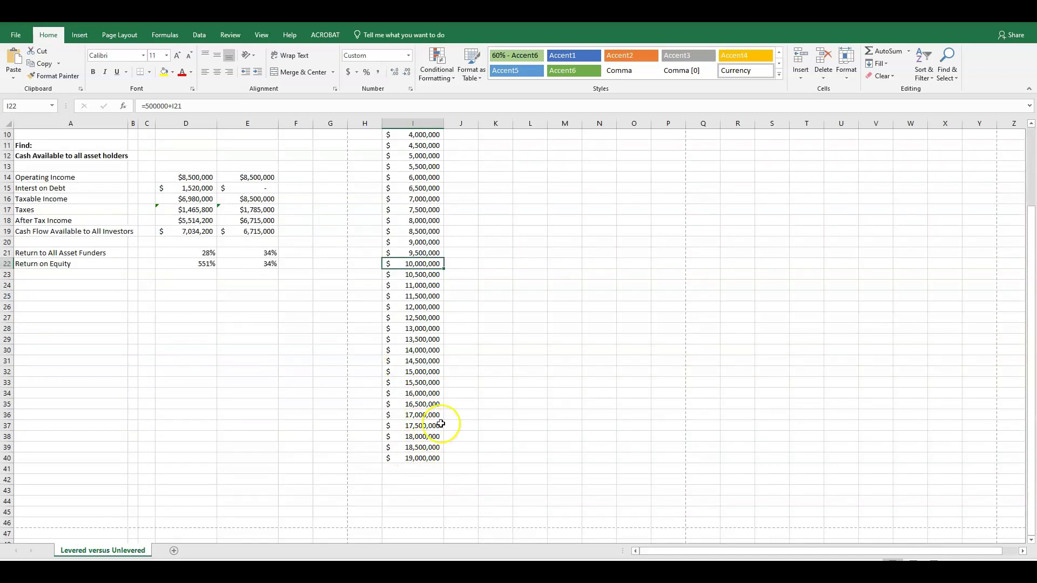
# Step: Link J2 under the Return on Equity heading to the levered firm's return on equity with =D22
pyautogui.scroll(3, 439, 422)
pyautogui.click(475, 363)
pyautogui.click(465, 149)
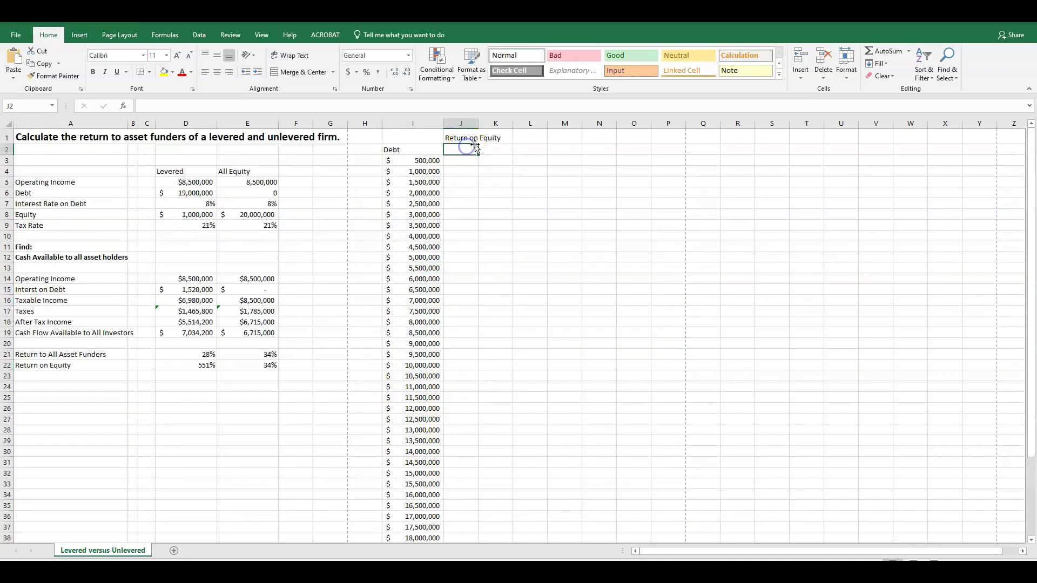
pyautogui.write('=')
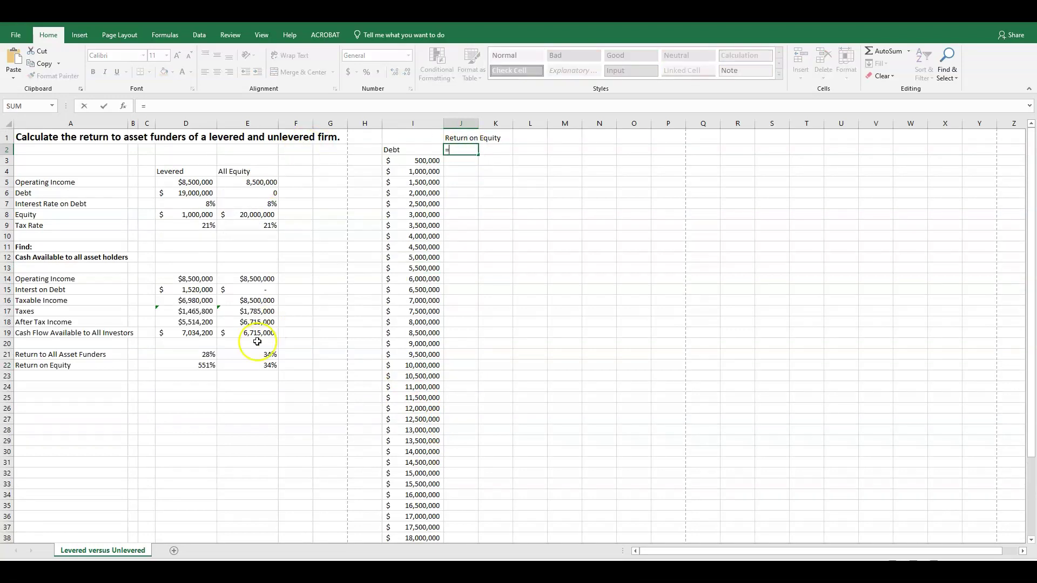
pyautogui.click(207, 366)
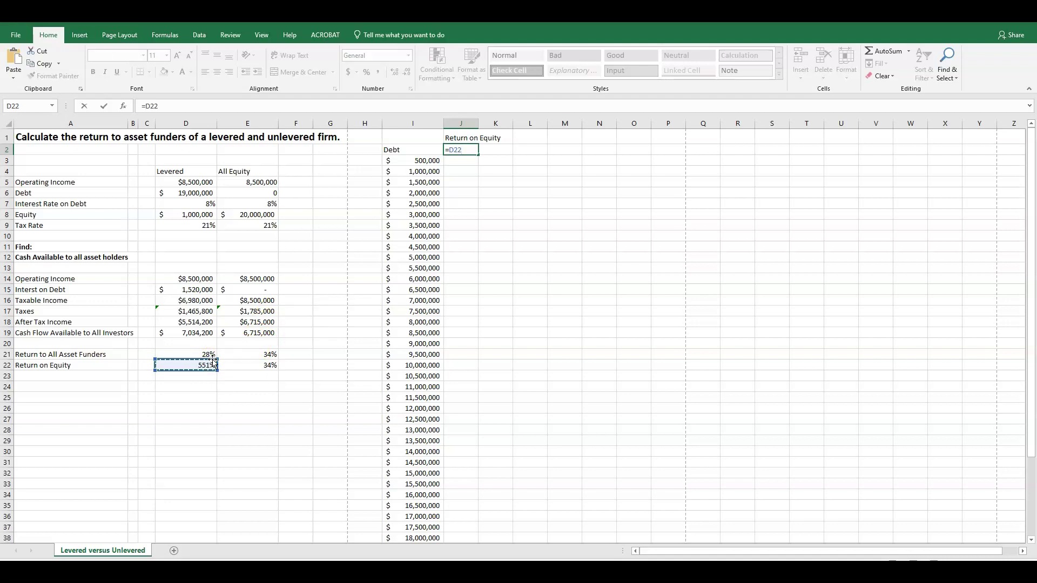
pyautogui.press('Return')
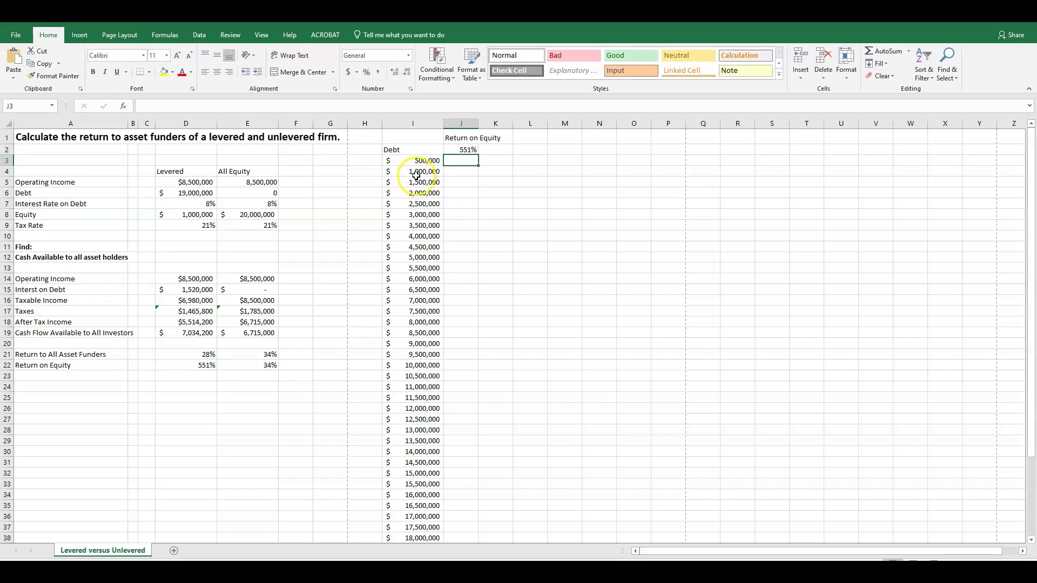
# Step: Create a what-if data table over I2:J40 using the levered firm's debt in D6 as the column input cell
pyautogui.moveTo(413, 149); pyautogui.dragTo(458, 526)
pyautogui.scroll(1, 465, 449)
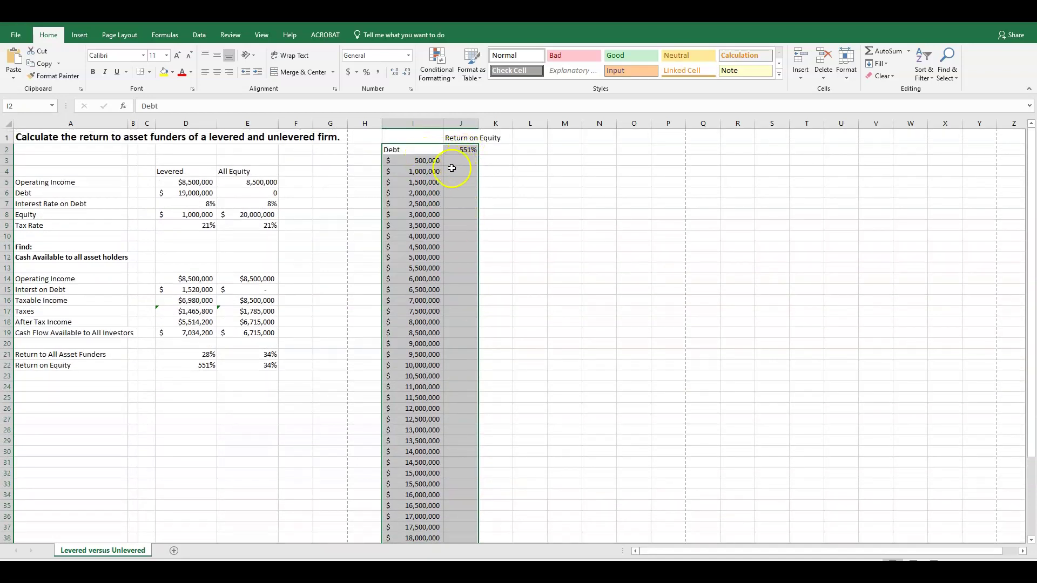
pyautogui.click(193, 37)
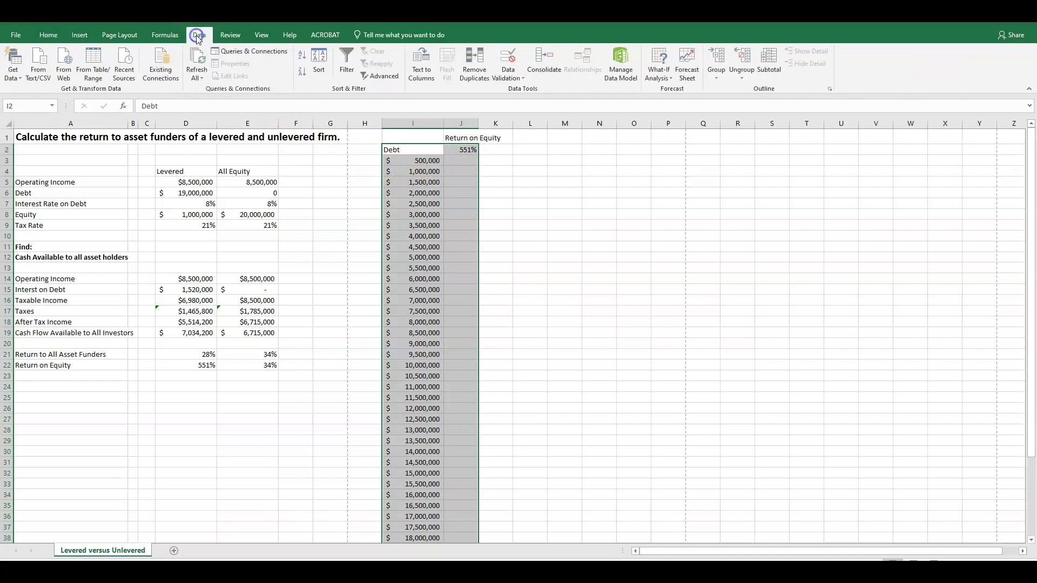
pyautogui.click(661, 79)
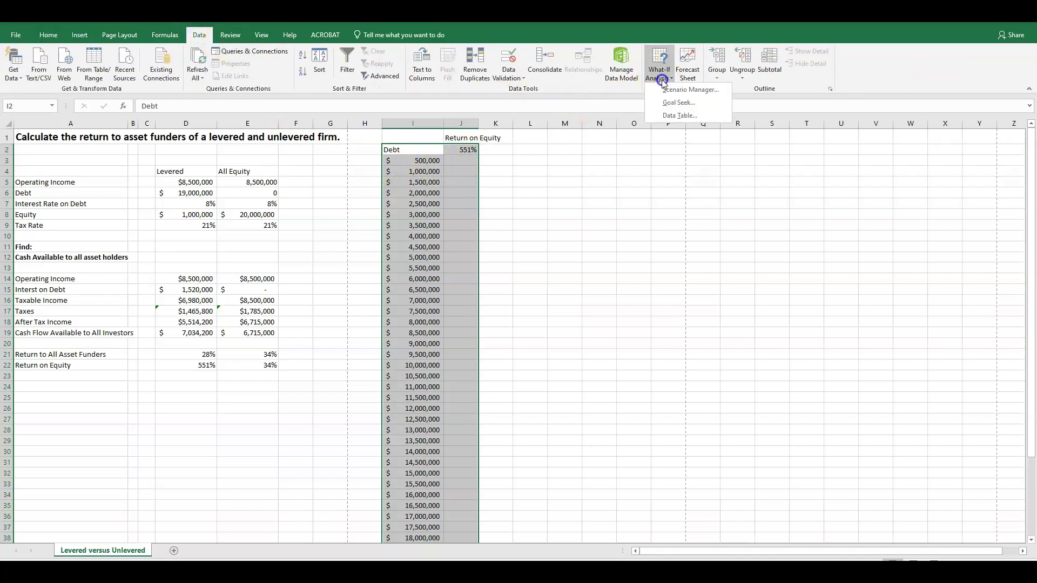
pyautogui.click(667, 118)
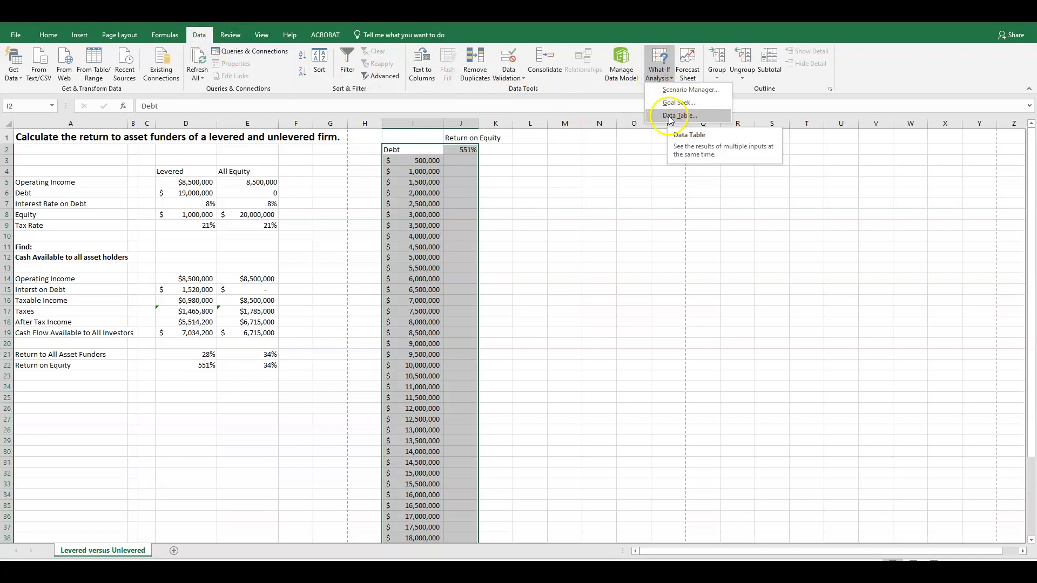
pyautogui.click(669, 116)
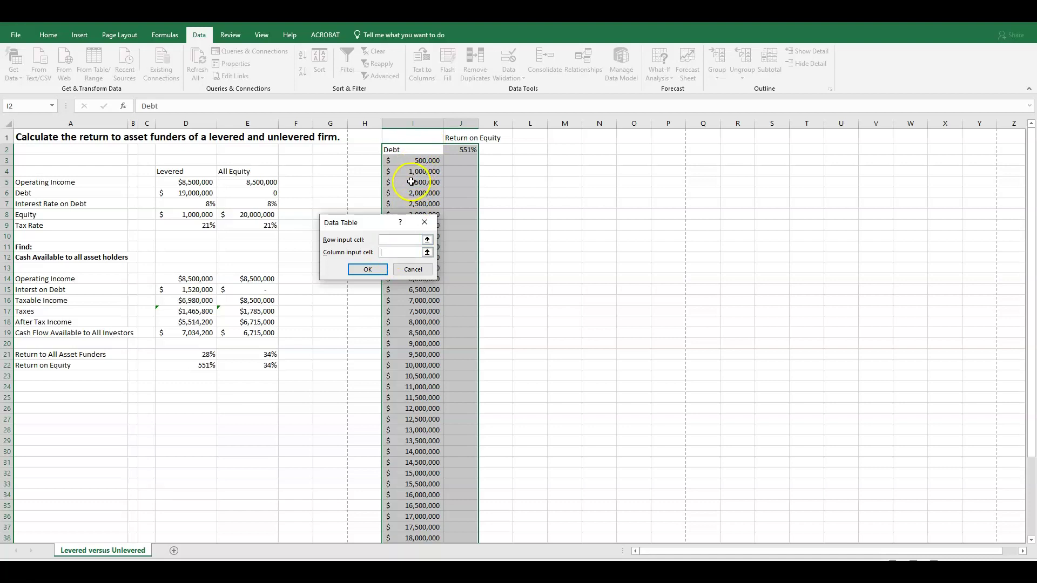
pyautogui.click(192, 193)
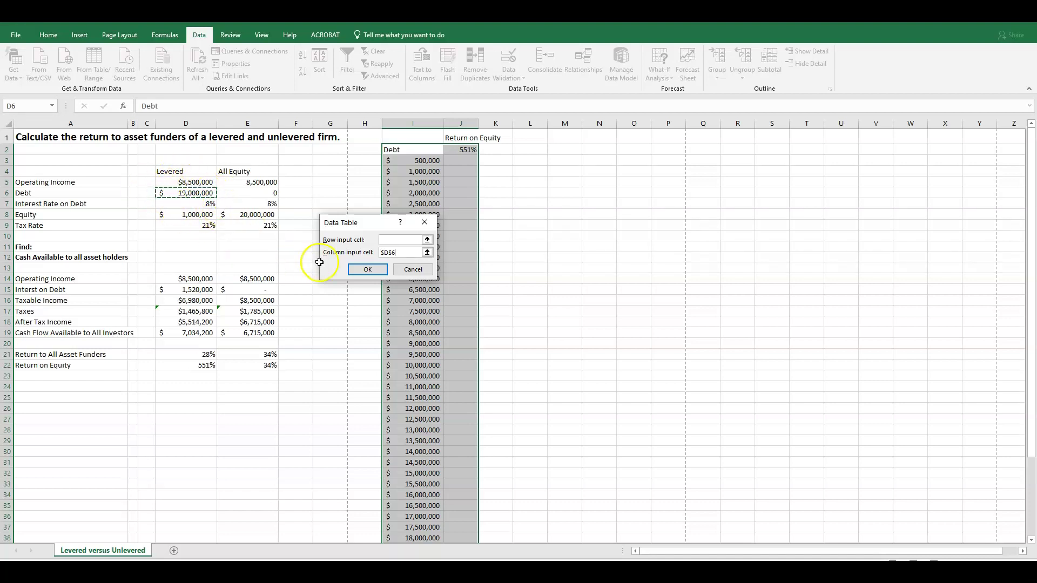
pyautogui.click(361, 272)
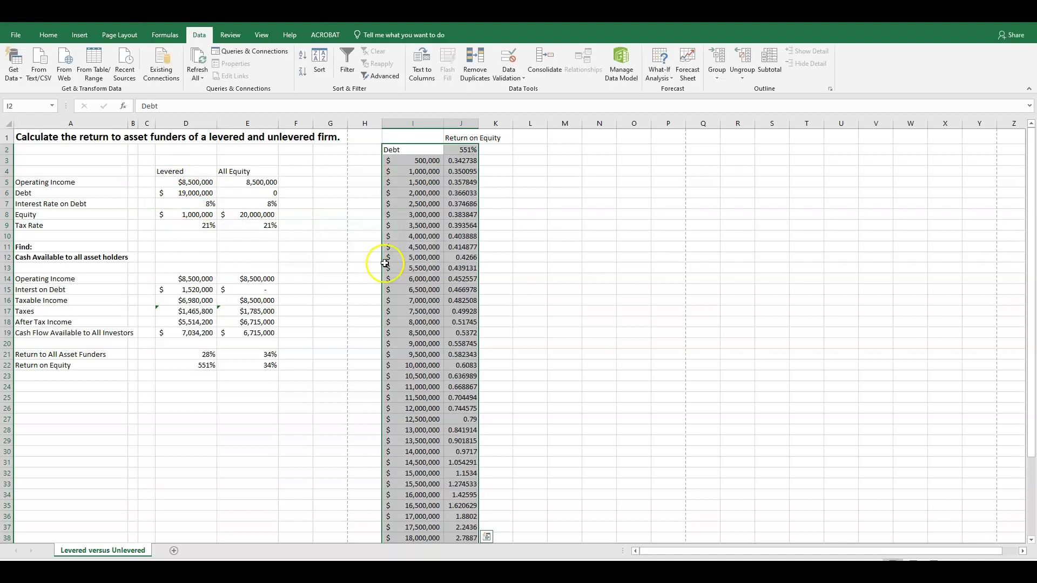
# Step: Format the data table's return on equity results in J3:J40 as percentages
pyautogui.click(466, 225)
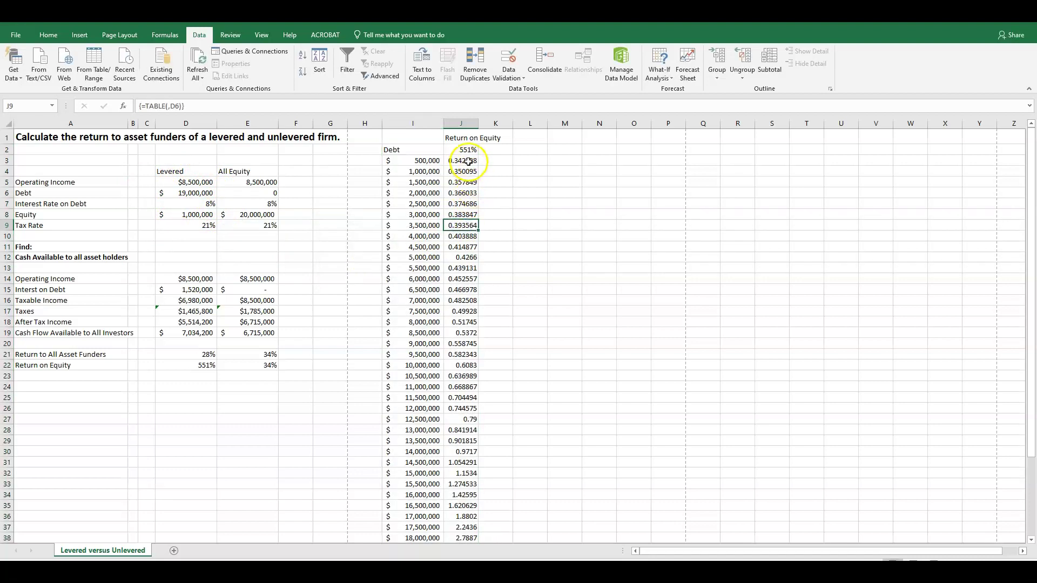
pyautogui.scroll(-3, 486, 476)
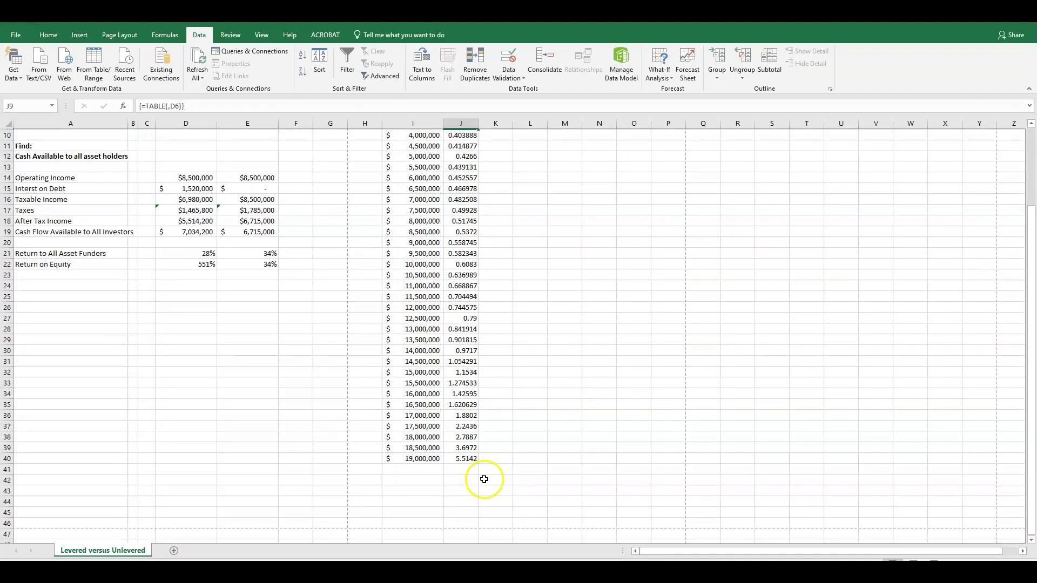
pyautogui.scroll(3, 484, 479)
pyautogui.moveTo(465, 161); pyautogui.dragTo(462, 527)
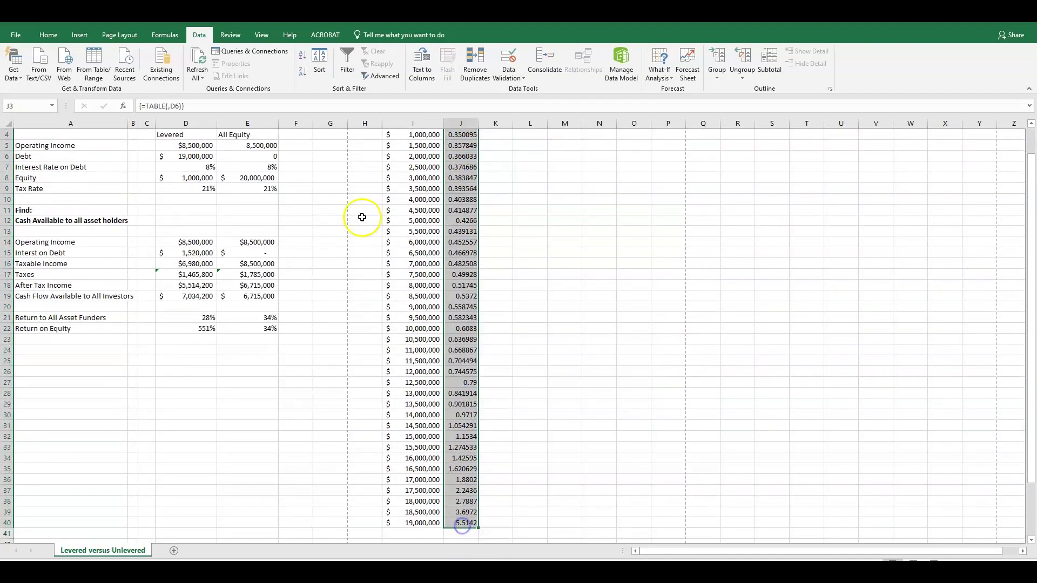
pyautogui.scroll(1, 331, 134)
pyautogui.click(46, 35)
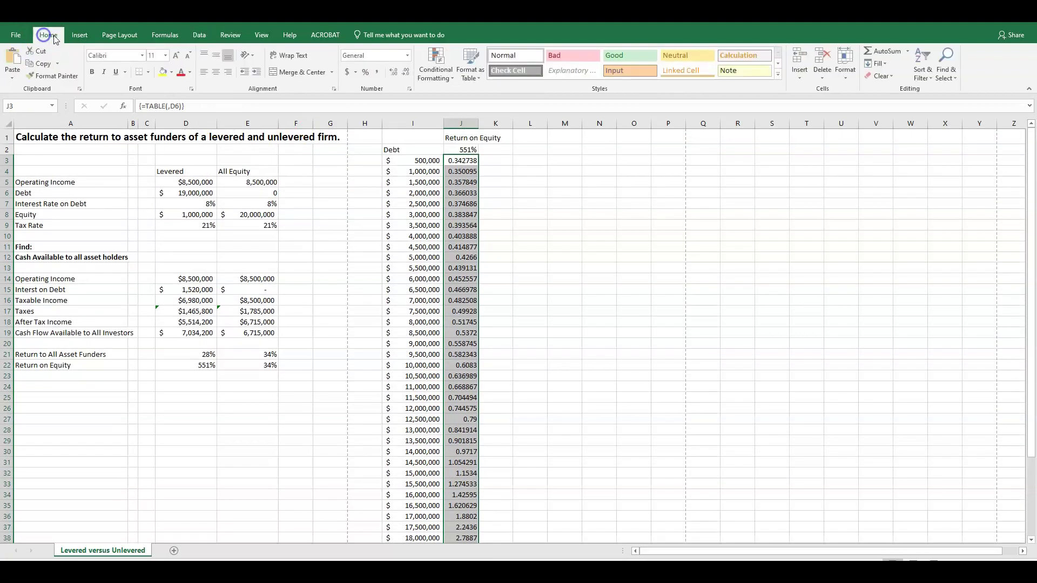
pyautogui.click(366, 72)
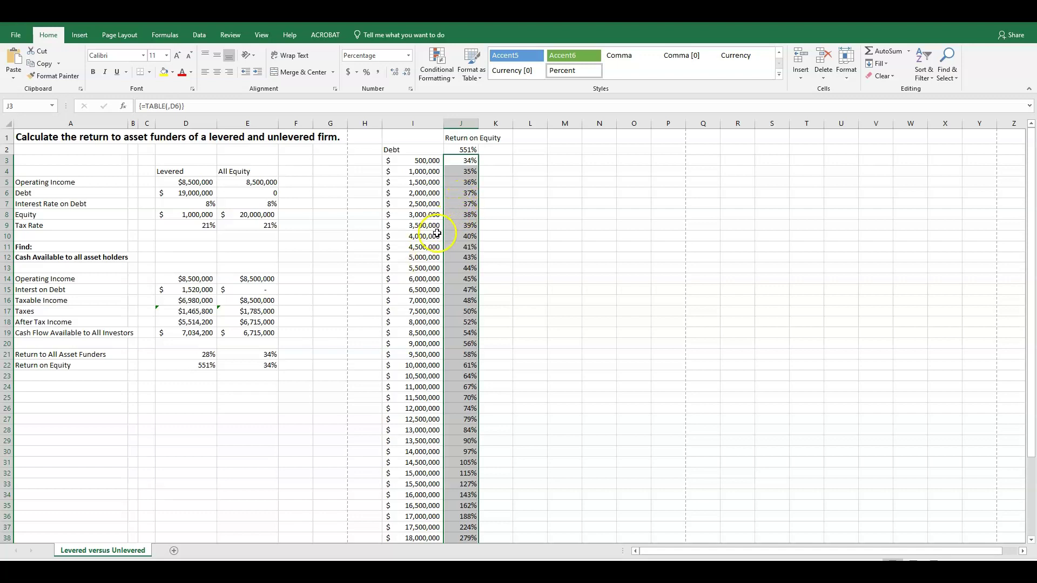
# Step: Examine the debt increments in column I and the matching returns on equity in column J
pyautogui.click(441, 190)
pyautogui.click(428, 162)
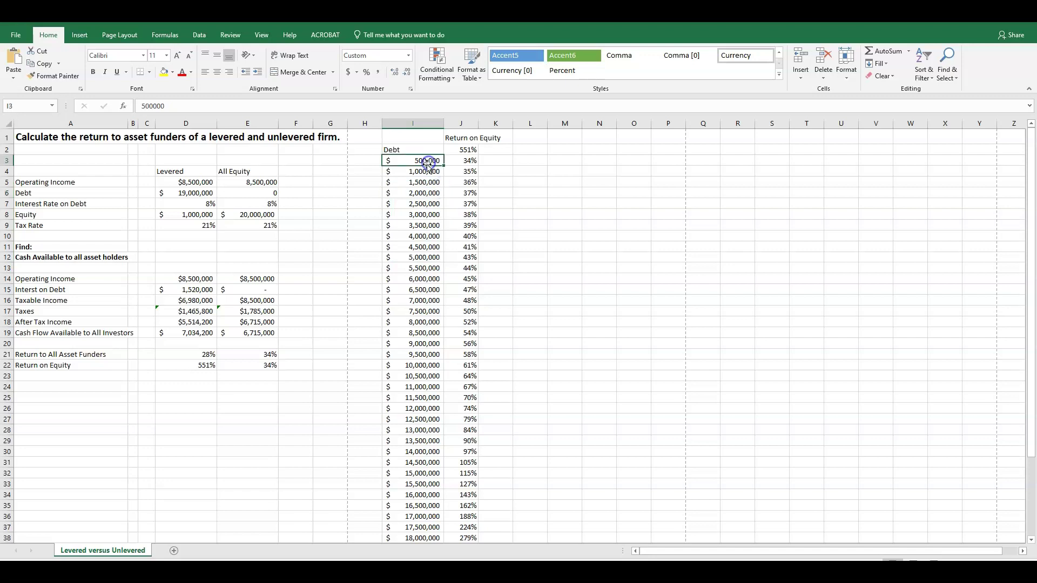
pyautogui.click(425, 173)
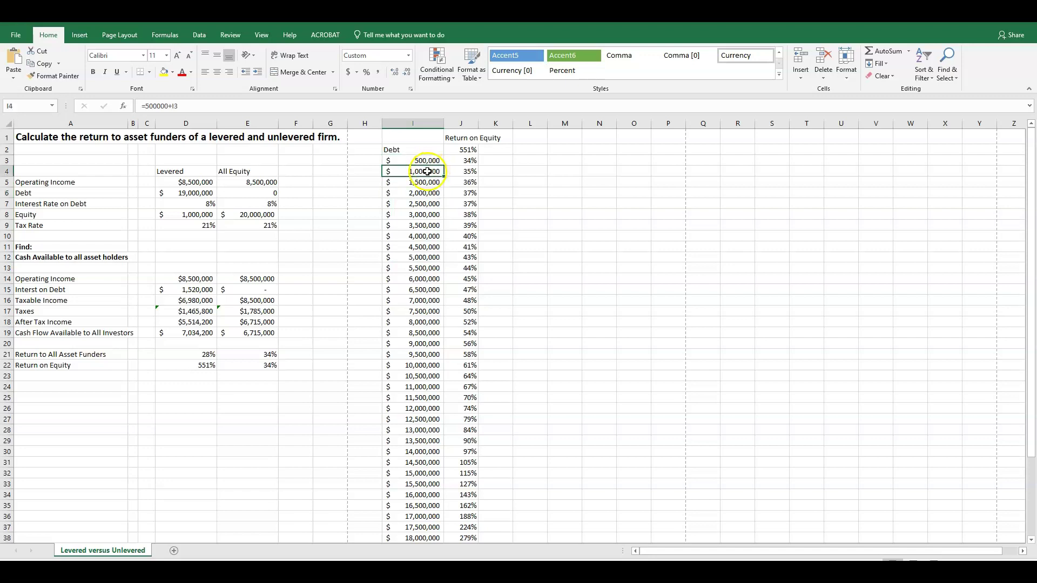
pyautogui.click(421, 366)
pyautogui.scroll(-2, 483, 371)
pyautogui.click(425, 404)
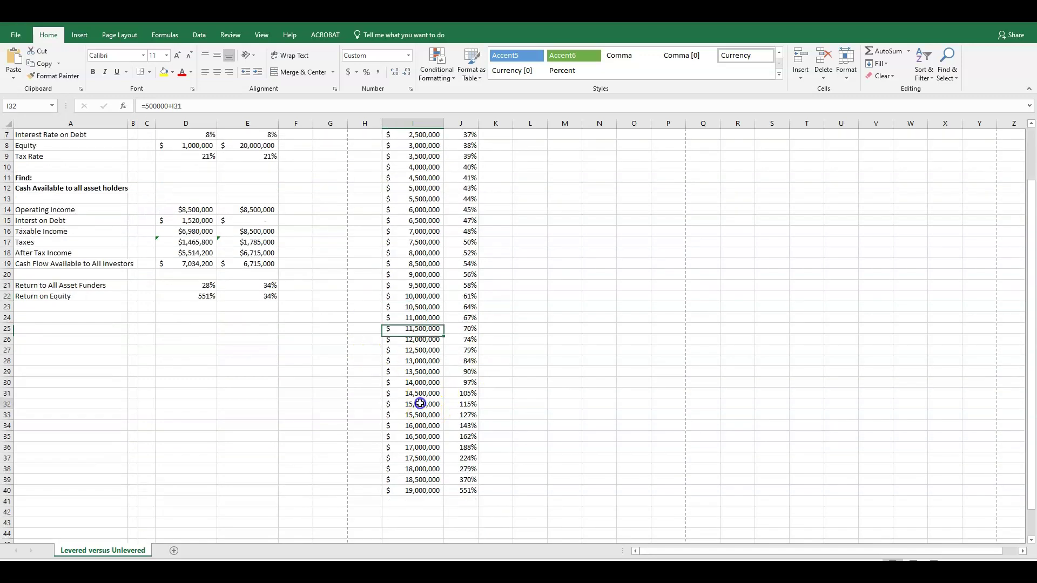
pyautogui.scroll(2, 425, 400)
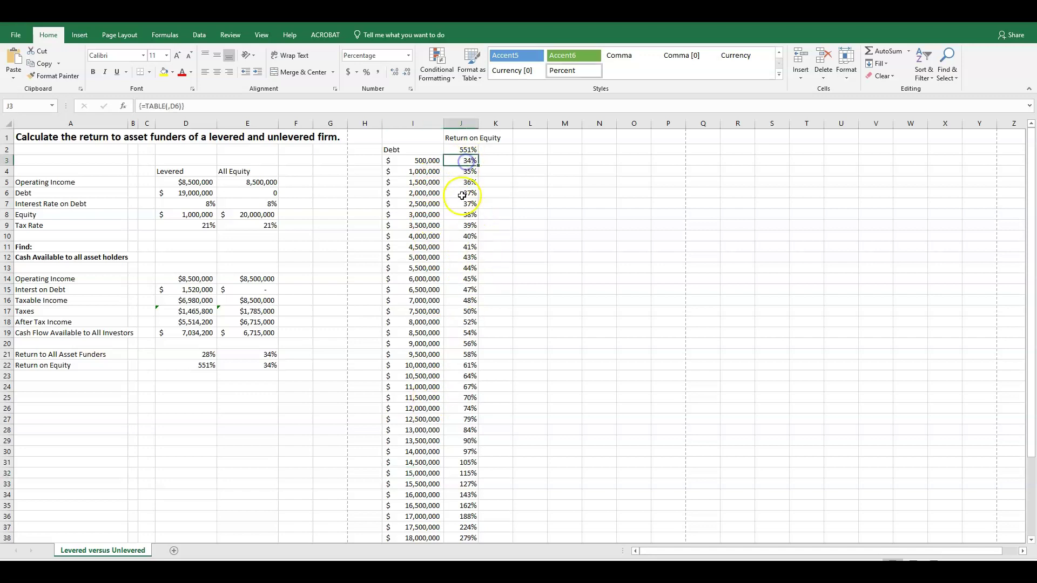
pyautogui.click(464, 309)
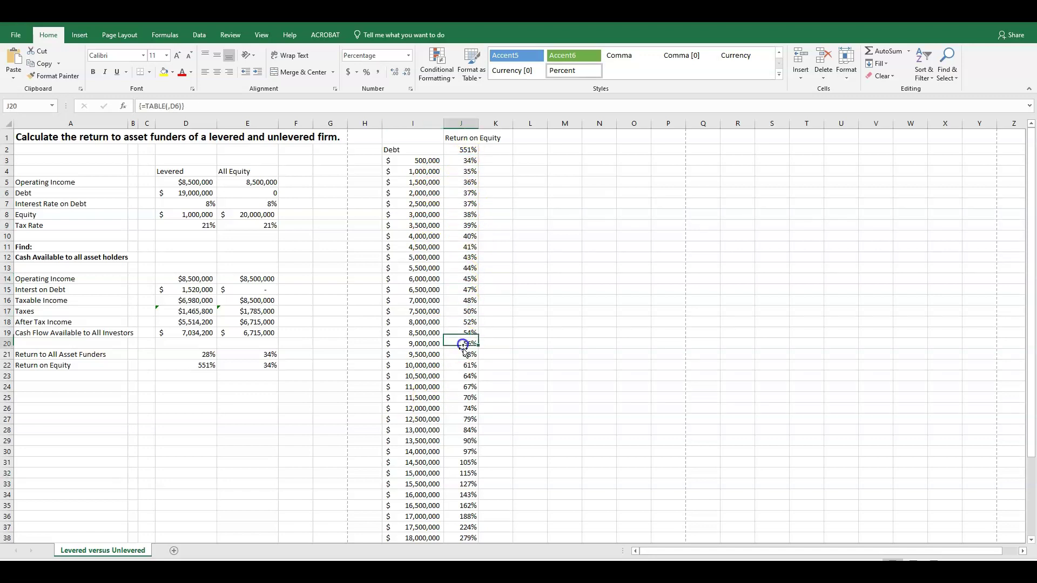
pyautogui.click(462, 409)
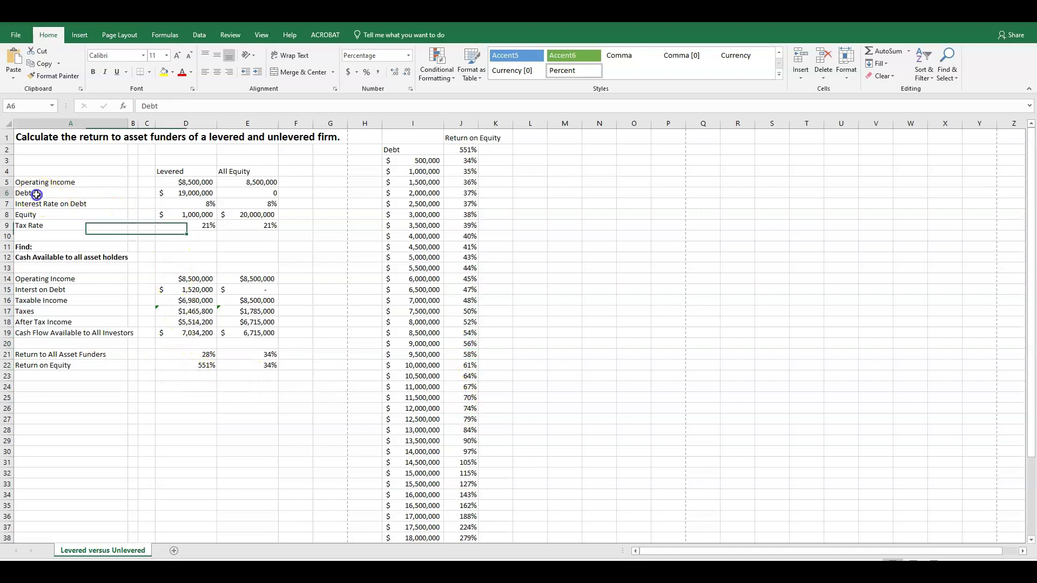
# Step: Compare the levered firm's debt input in D6 with the table's 19,000,000 and 500,000 debt rows and their returns on equity
pyautogui.click(180, 194)
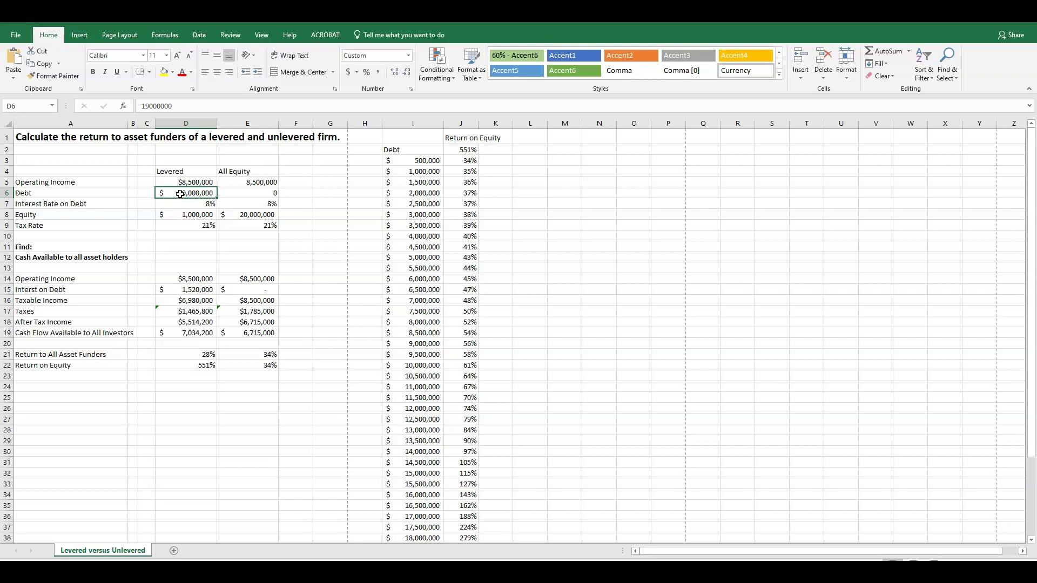
pyautogui.scroll(-1, 484, 446)
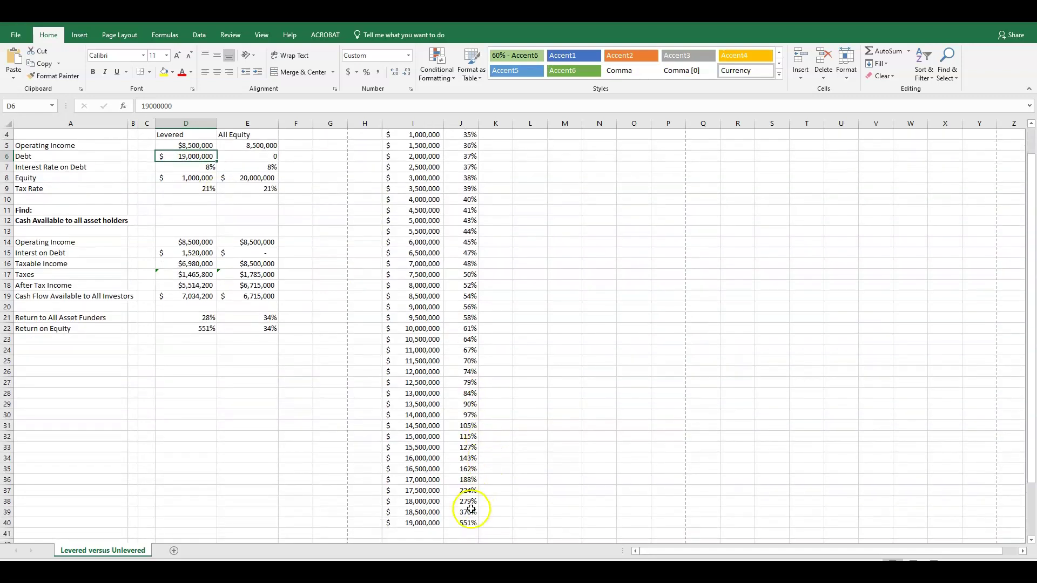
pyautogui.click(423, 522)
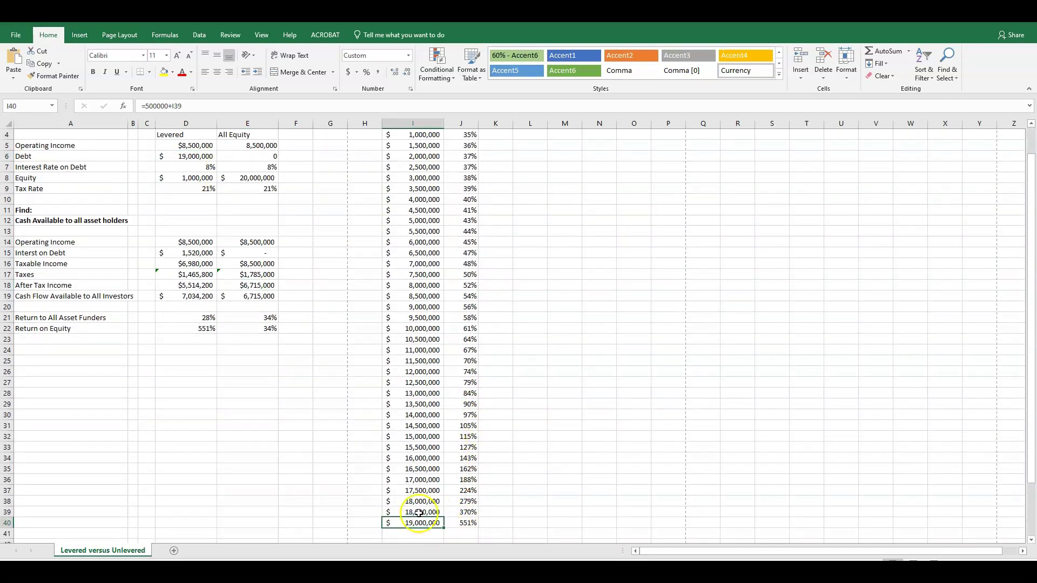
pyautogui.click(466, 524)
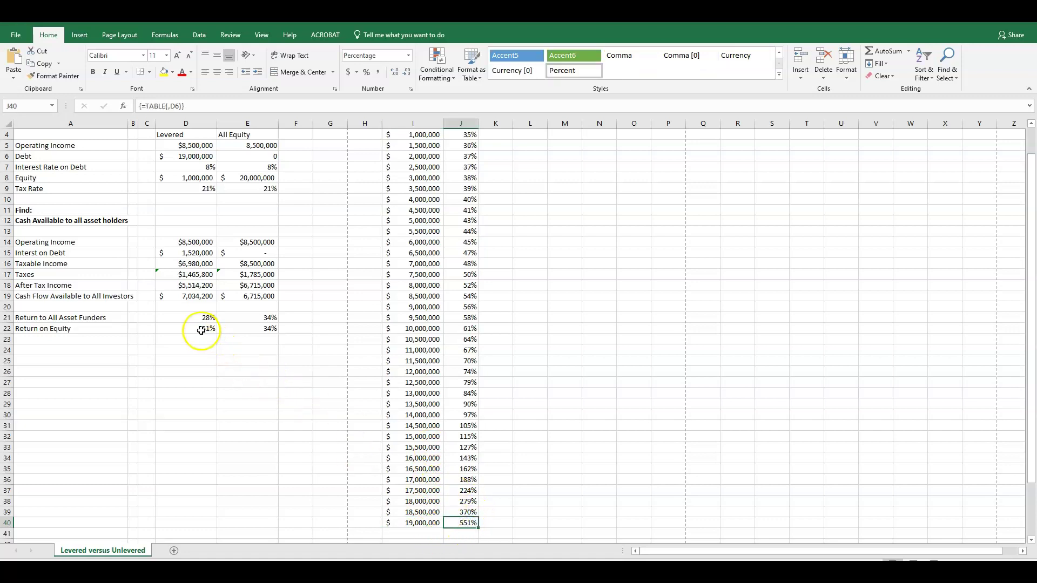
pyautogui.scroll(1, 463, 325)
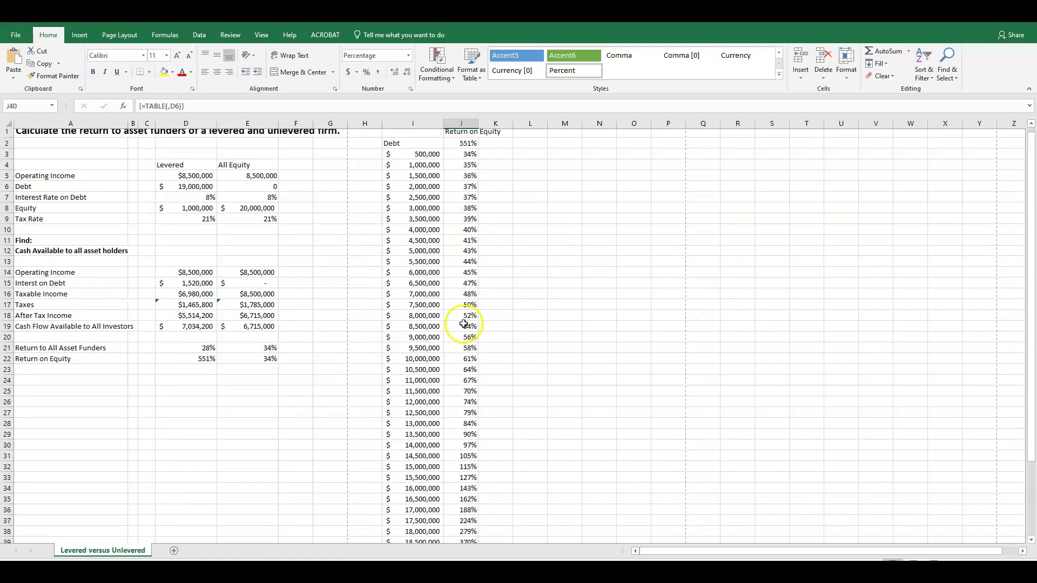
pyautogui.click(421, 161)
pyautogui.click(425, 161)
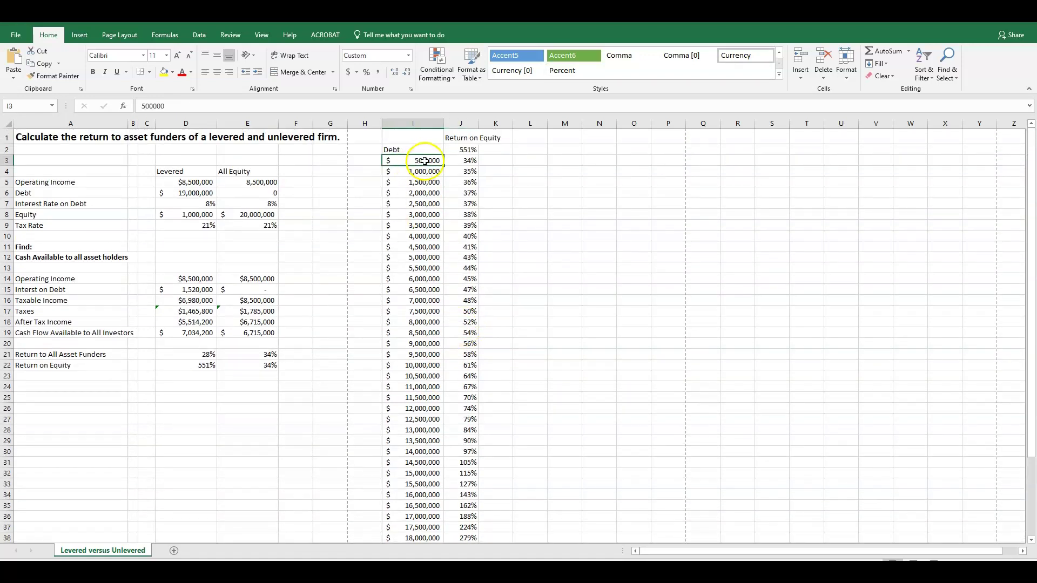
pyautogui.click(463, 161)
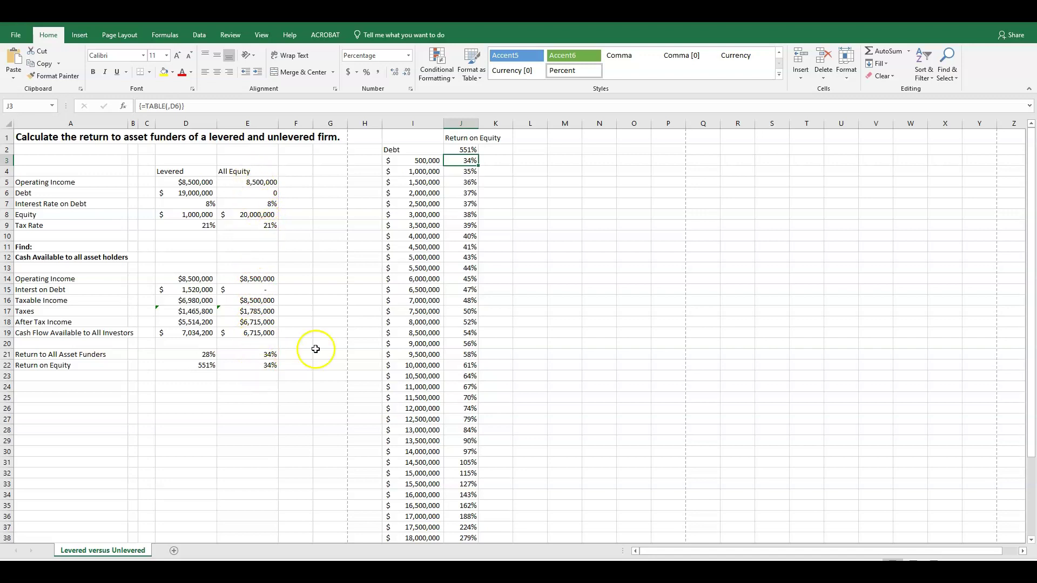
# Step: Insert the recommended Scatter chart of return on equity against debt from I3:J40
pyautogui.moveTo(418, 165); pyautogui.dragTo(475, 527)
pyautogui.scroll(1, 477, 412)
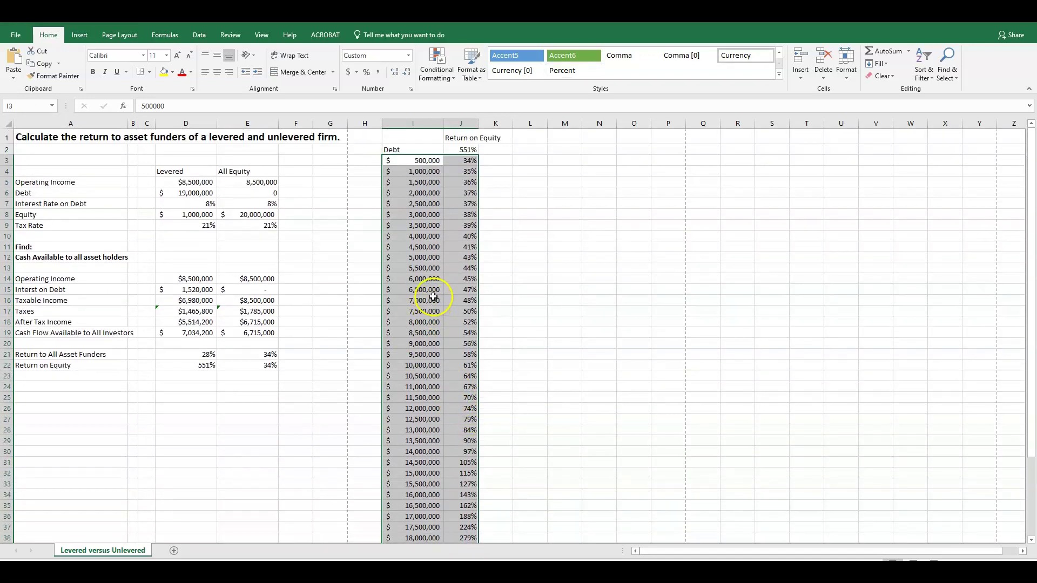
pyautogui.click(80, 35)
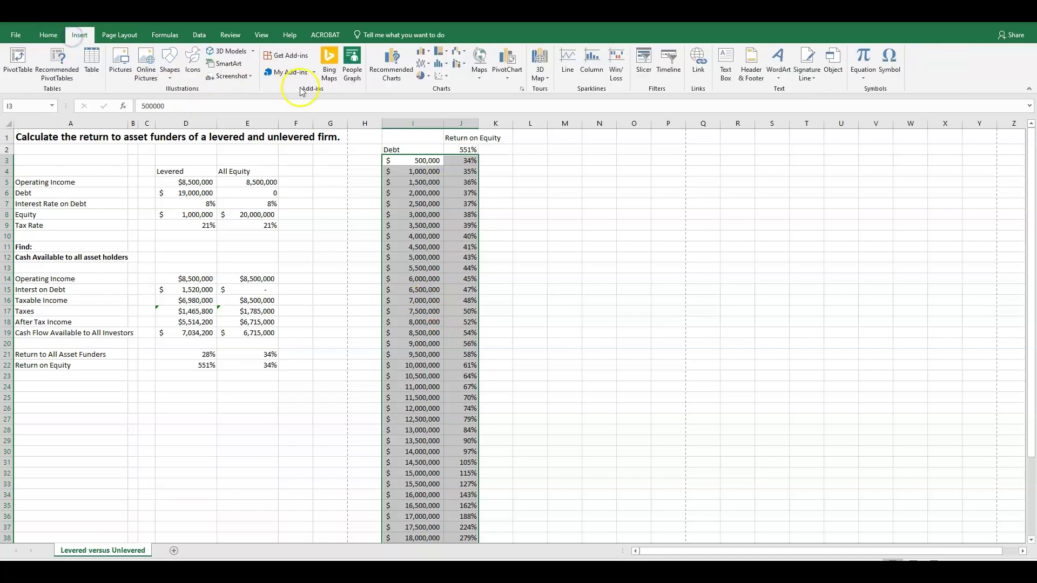
pyautogui.click(390, 73)
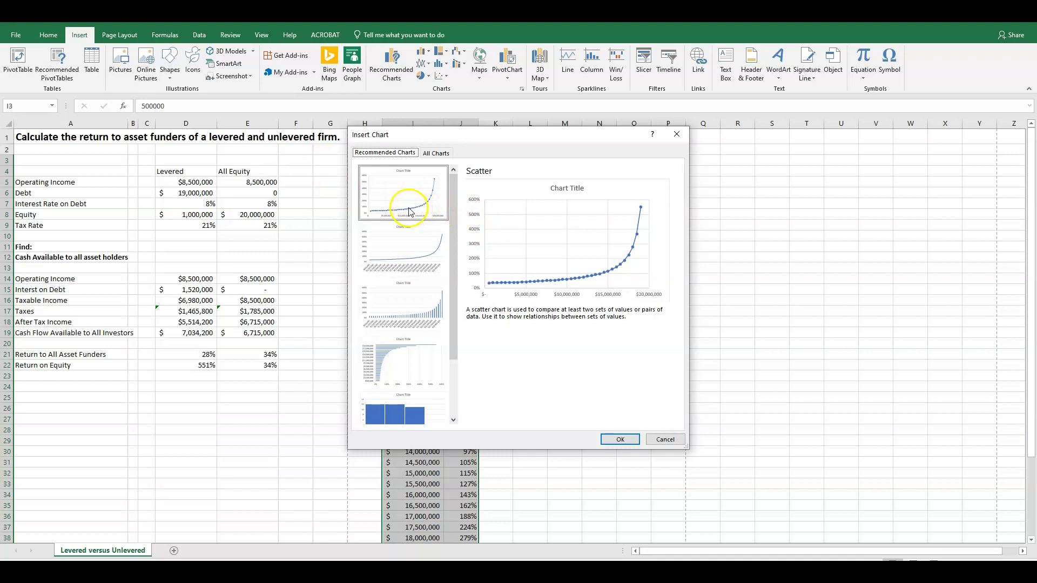
pyautogui.click(632, 439)
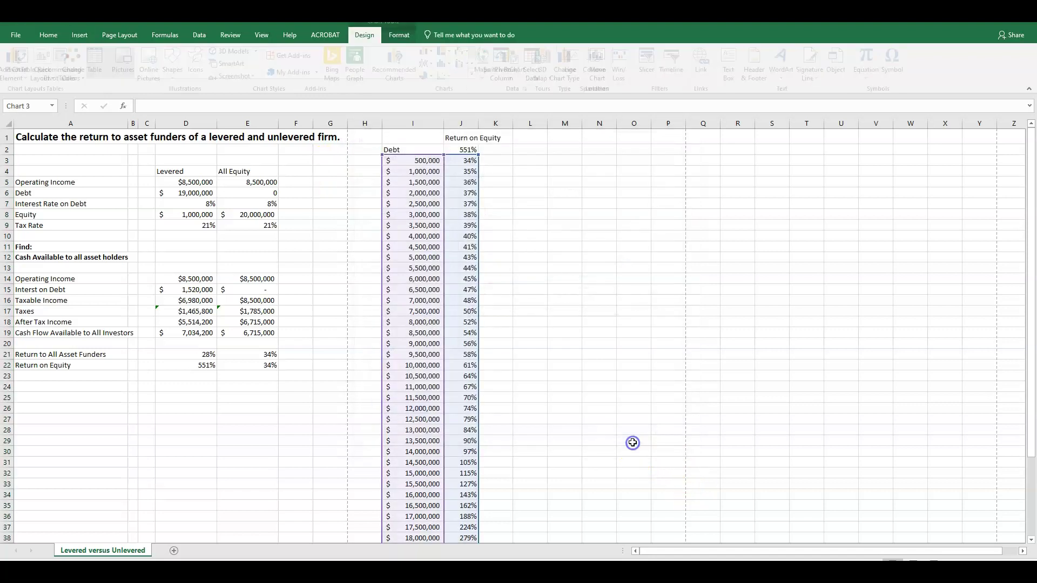
# Step: Move the scatter chart beside the data table and enlarge it to span about columns L to W, down to row 27
pyautogui.moveTo(594, 333); pyautogui.dragTo(725, 247)
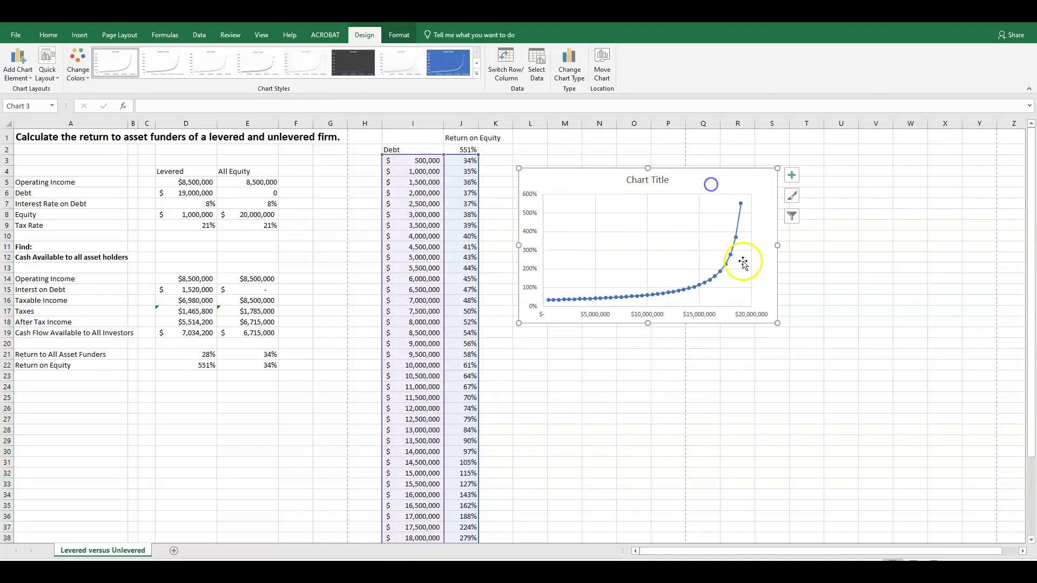
pyautogui.moveTo(777, 323); pyautogui.dragTo(928, 426)
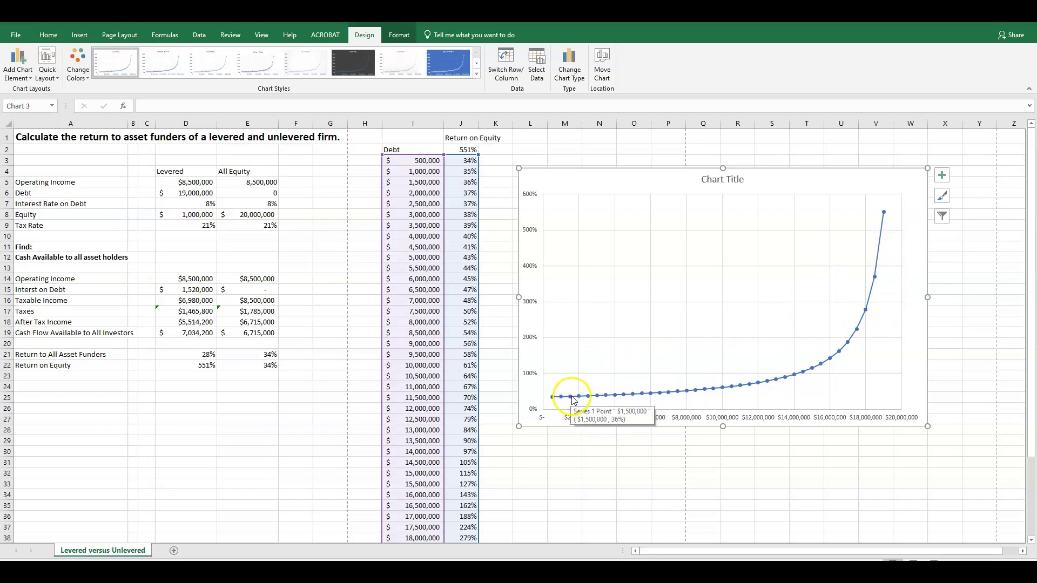
pyautogui.moveTo(591, 398)
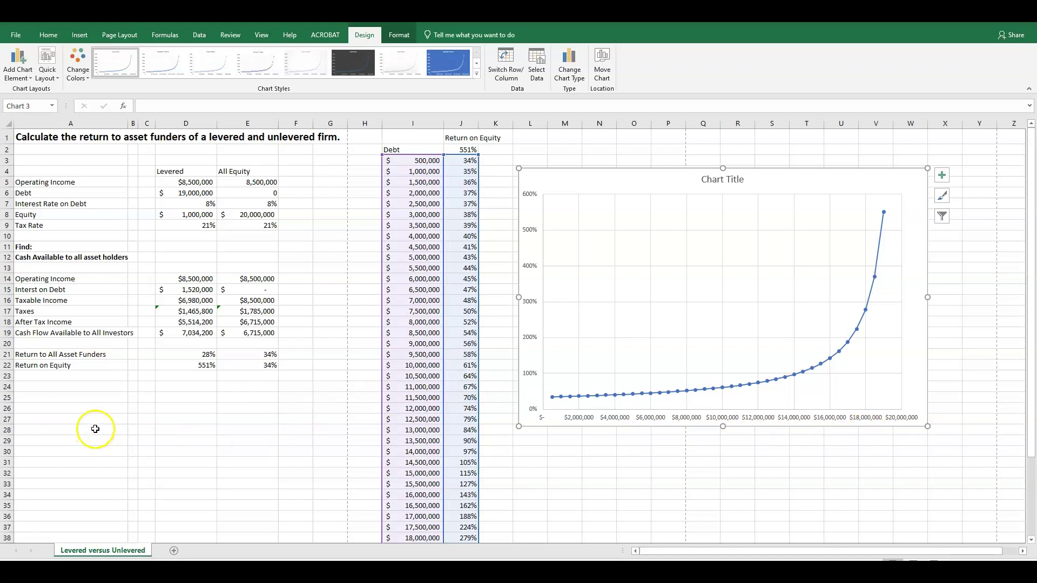
pyautogui.moveTo(191, 203); pyautogui.dragTo(246, 204)
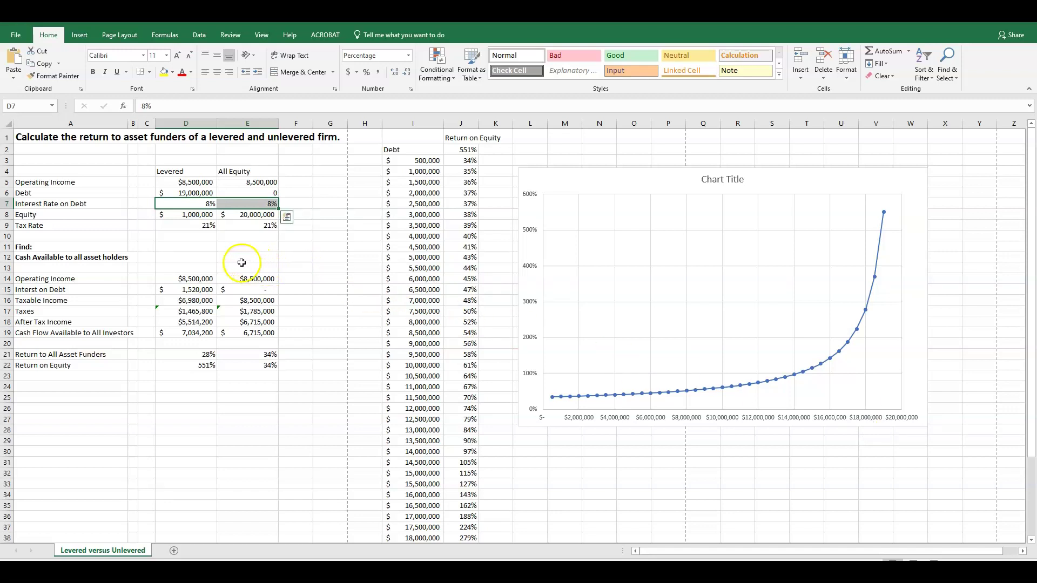
pyautogui.click(194, 205)
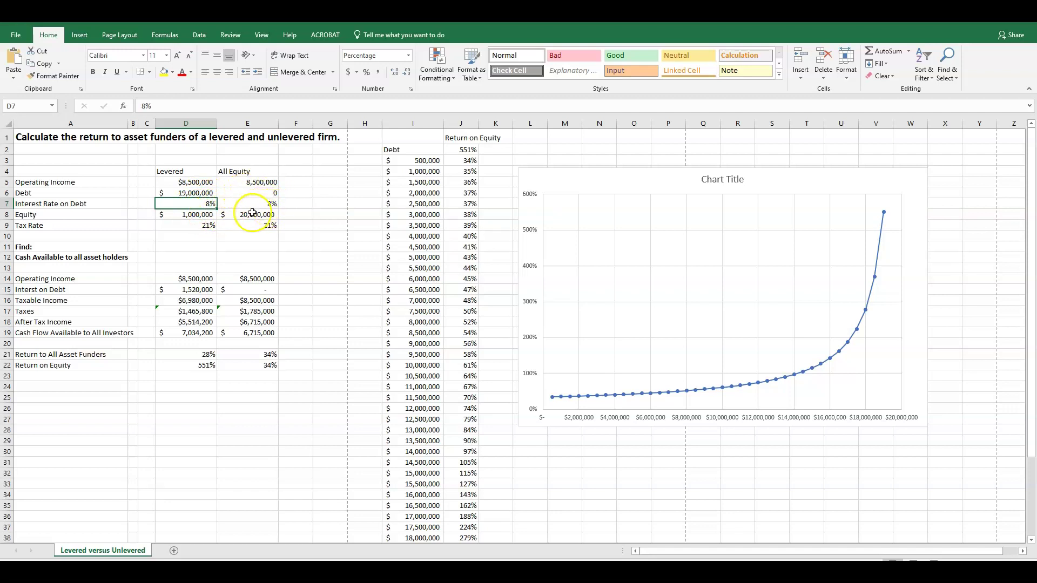
pyautogui.moveTo(209, 205); pyautogui.dragTo(239, 204)
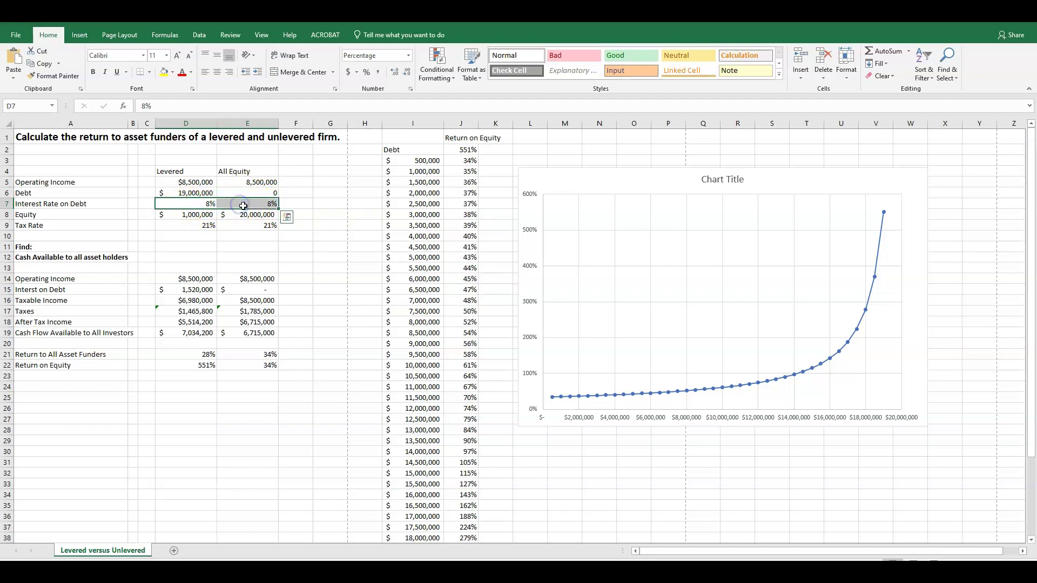